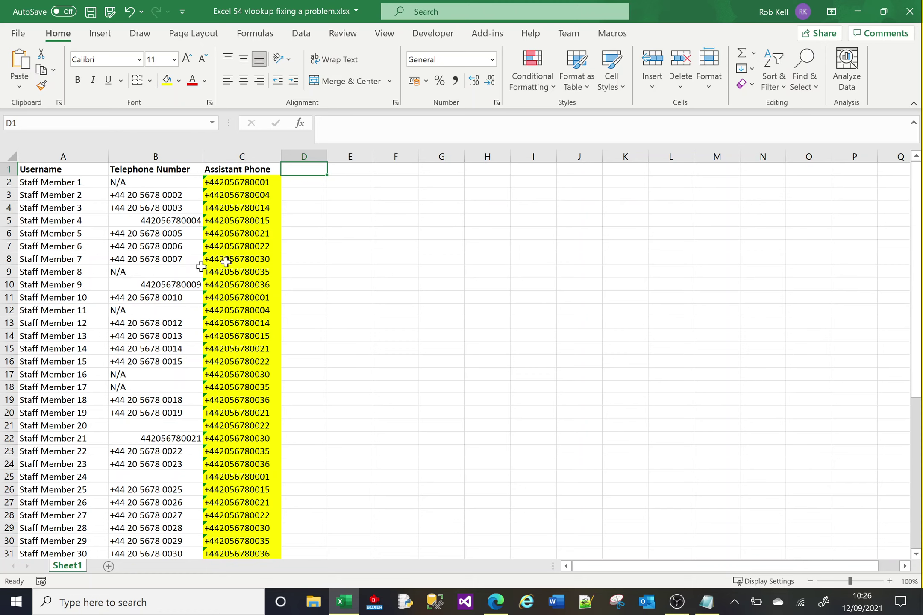
Examine the entries in the Username, Telephone Number and Assistant Phone columns, comparing how the phone numbers are formatted
click(65, 183)
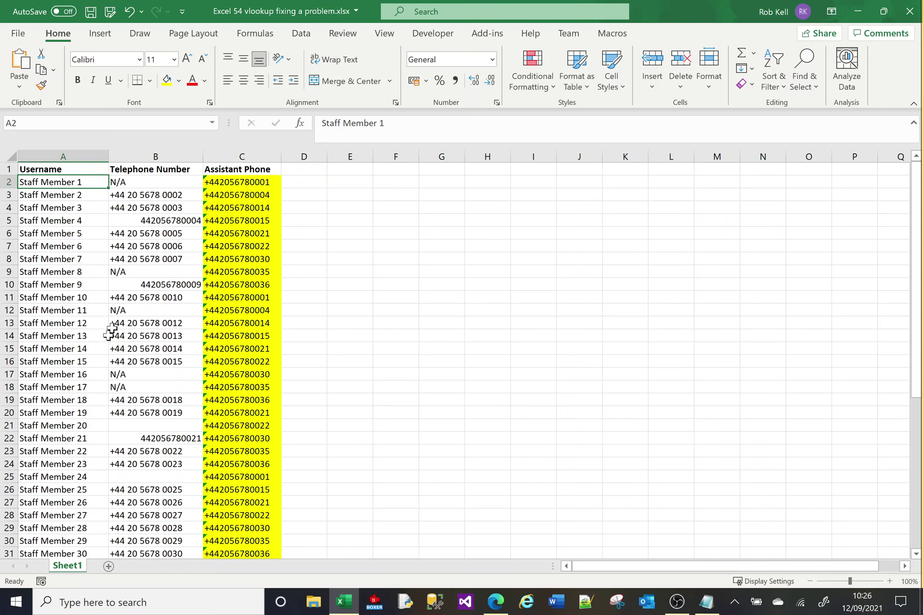
click(137, 180)
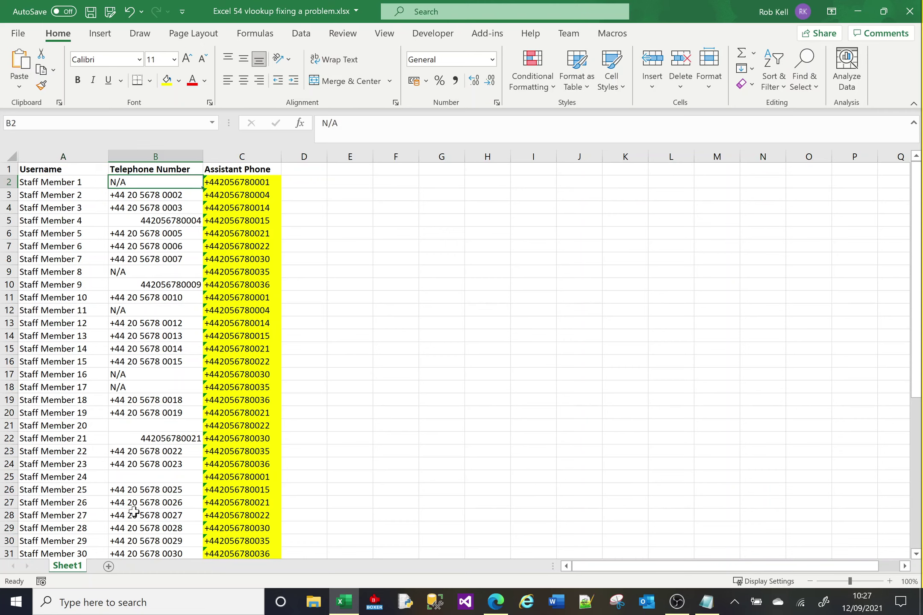
click(246, 185)
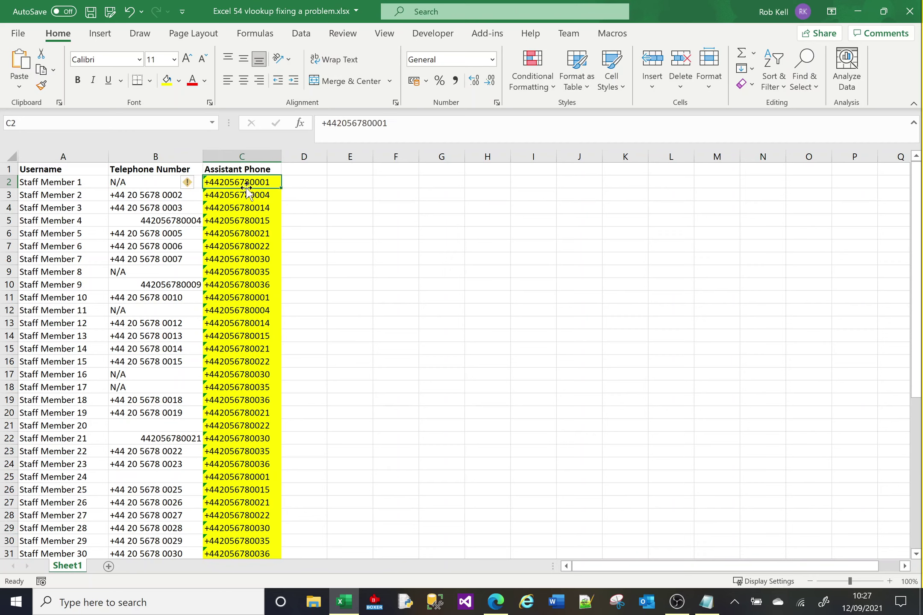
click(319, 183)
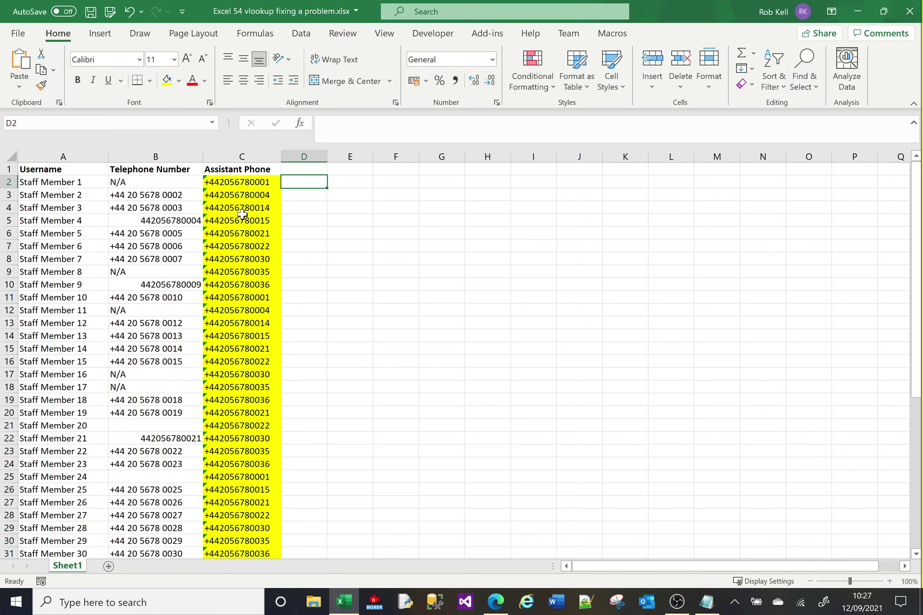
click(372, 125)
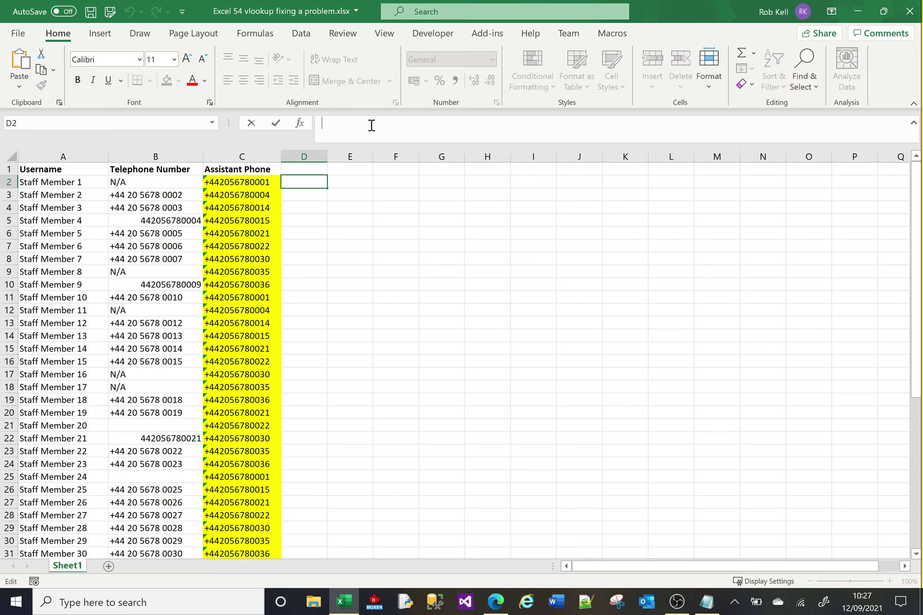
click(151, 197)
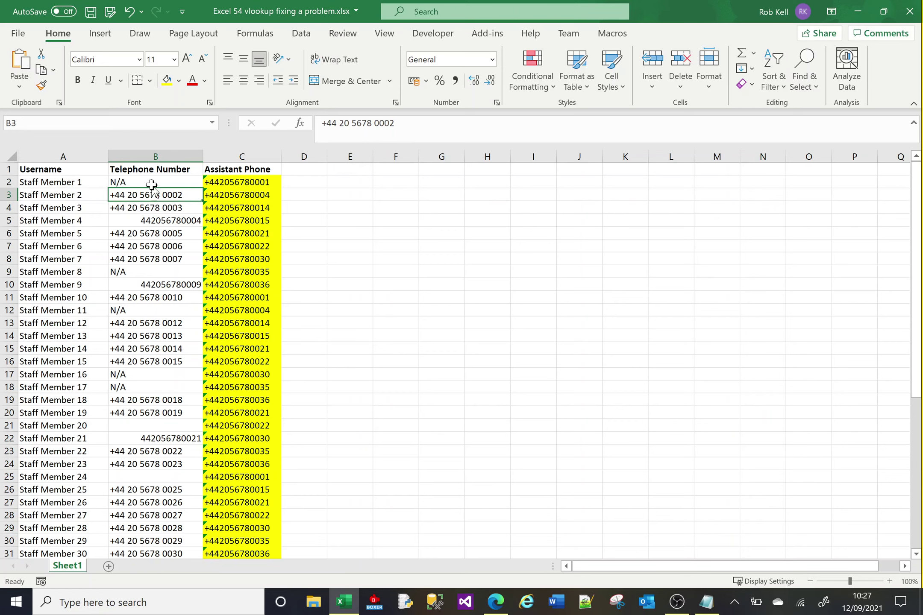
click(150, 182)
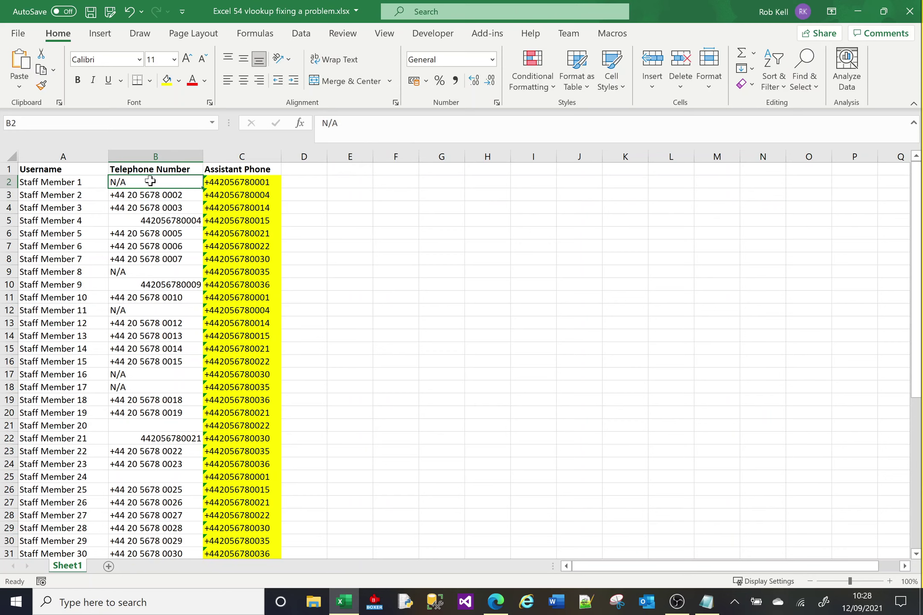
click(141, 273)
click(140, 311)
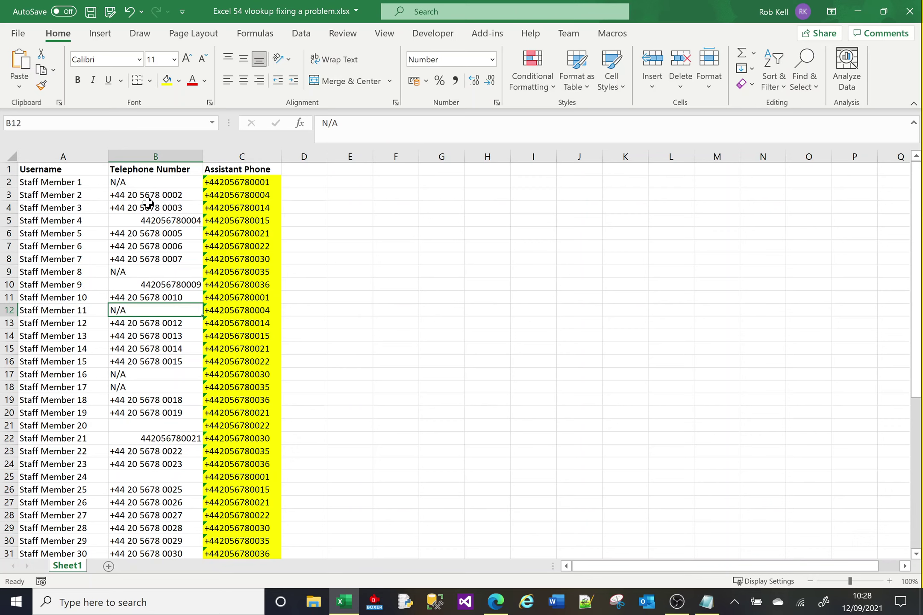
click(142, 195)
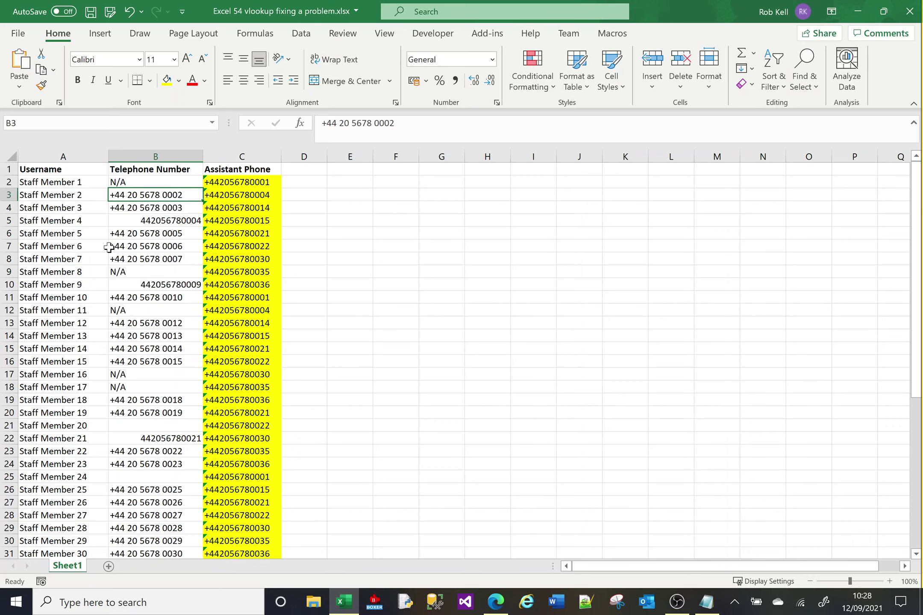
click(174, 221)
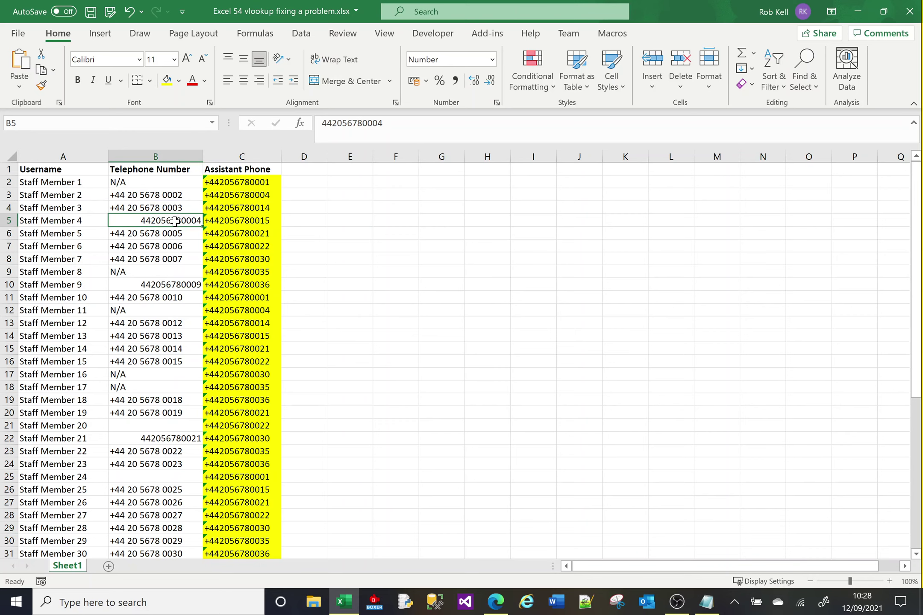
click(255, 183)
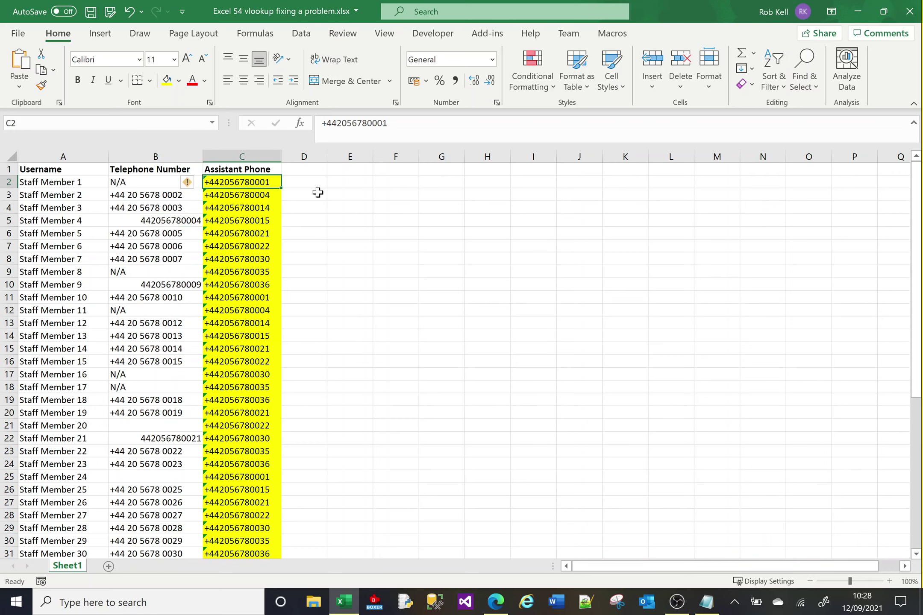
Enter =SUBSTITUTE(B2," ", "") in D2 to strip the spaces from the telephone number, and fill it down column D
click(308, 182)
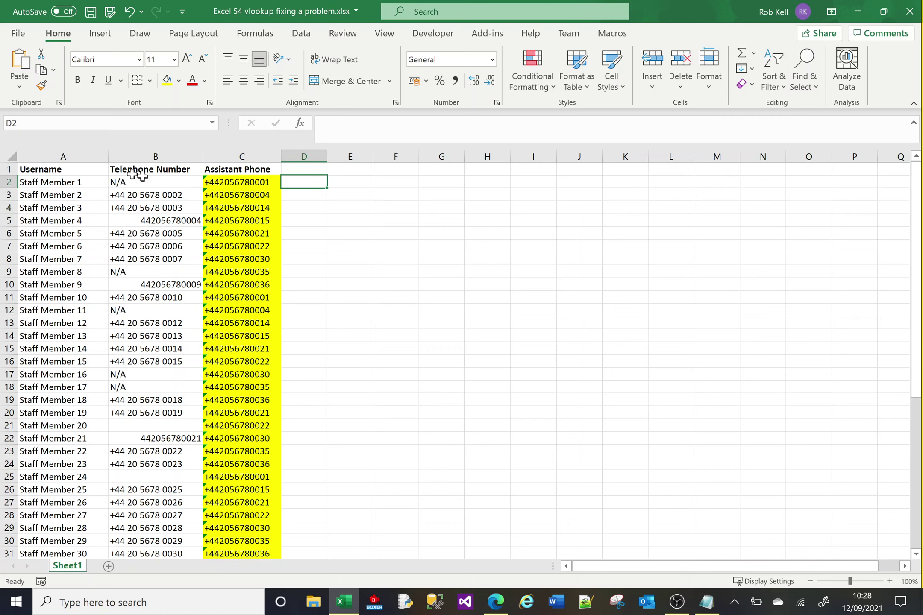
text(=)
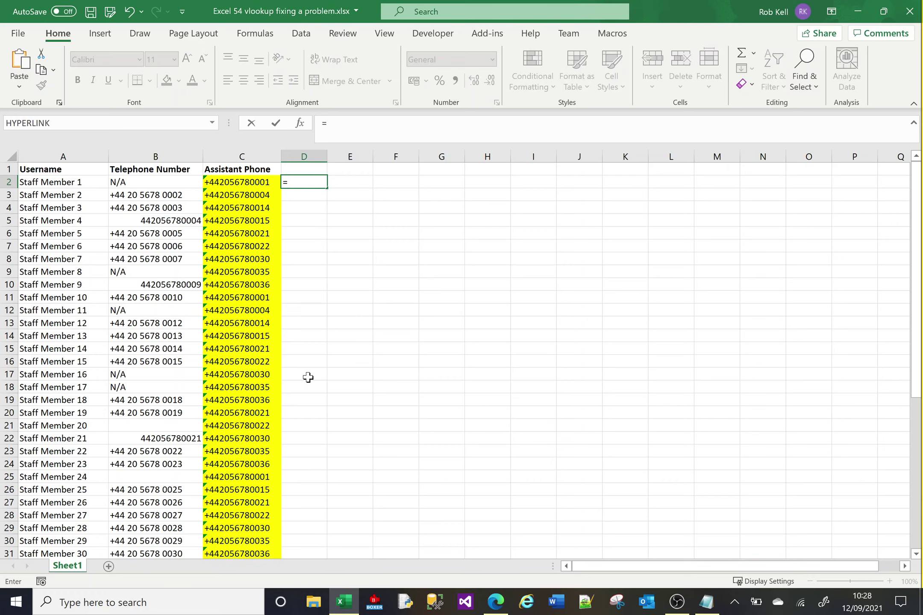
text(sub)
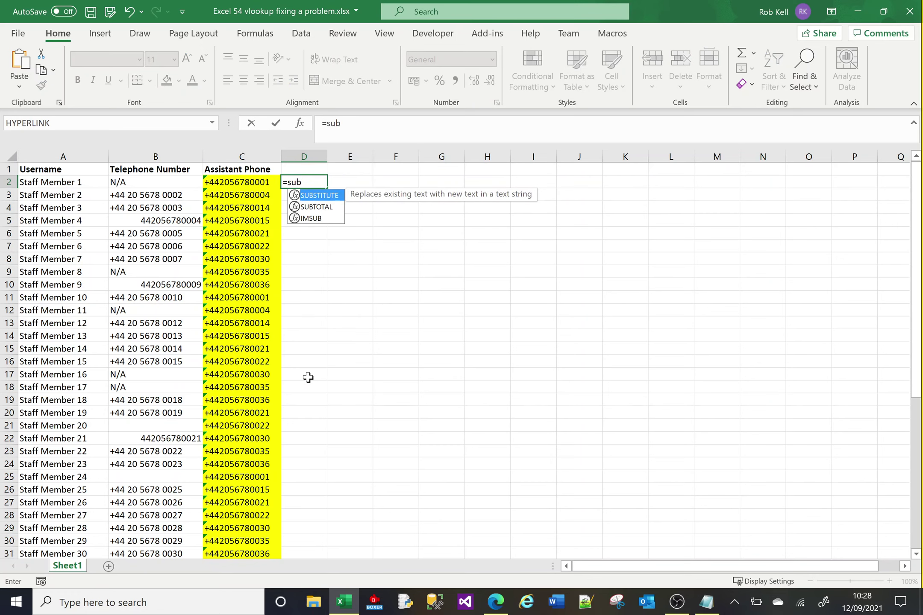
key(Tab)
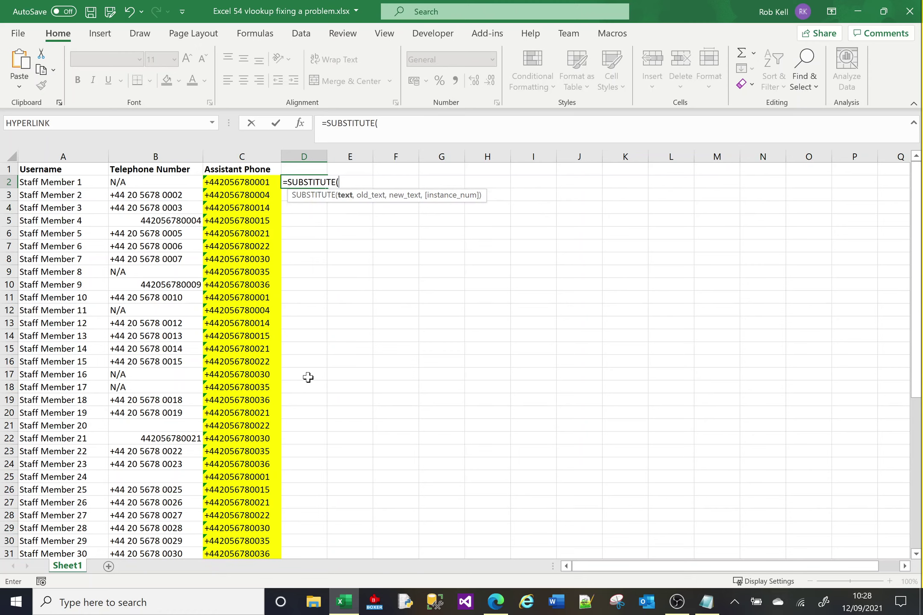
text(B2,)
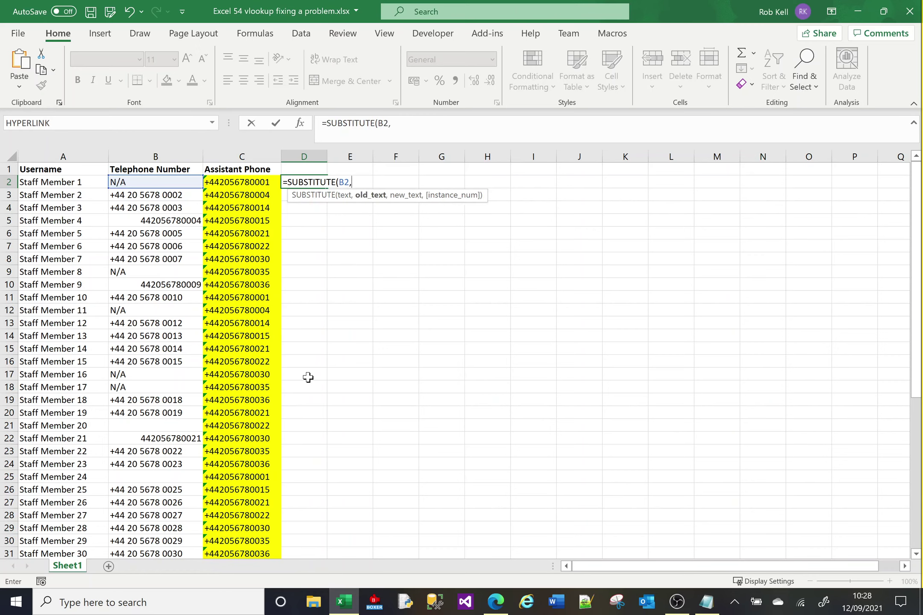
text(" ", "")
key(ctrl+Return)
double_click(327, 188)
click(364, 183)
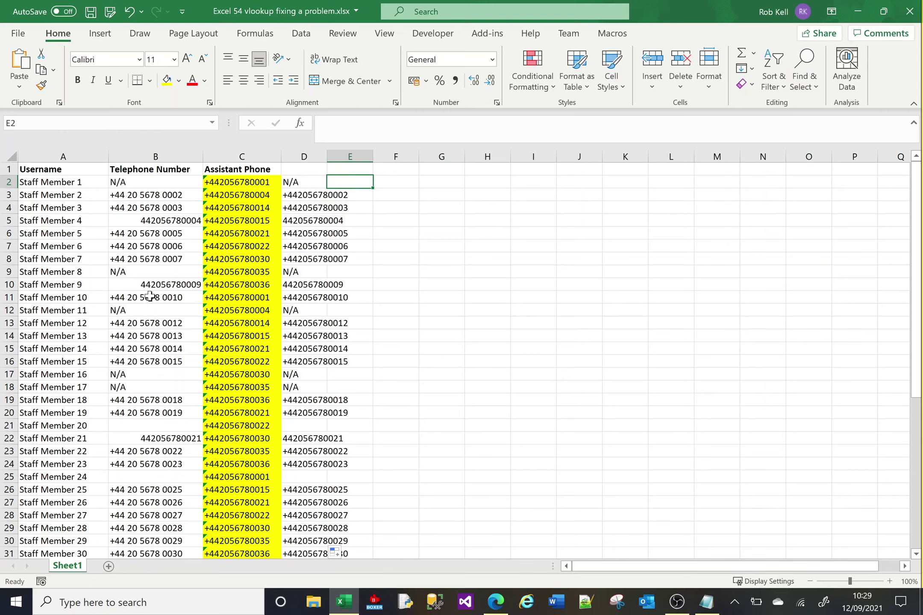
Prefix the formula in D5 with a plus sign, making it ="+"&SUBSTITUTE(B5," ", "")
click(310, 197)
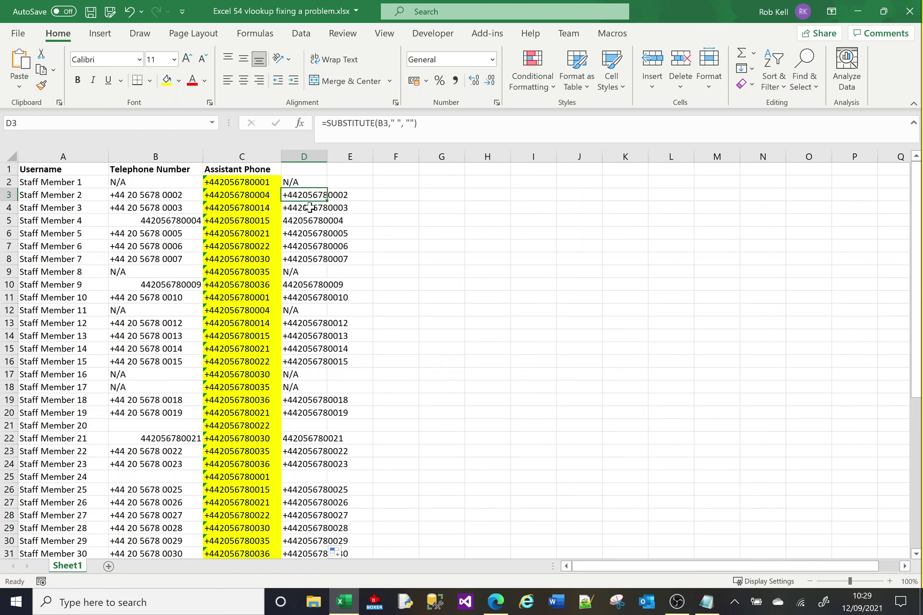
click(310, 208)
click(300, 222)
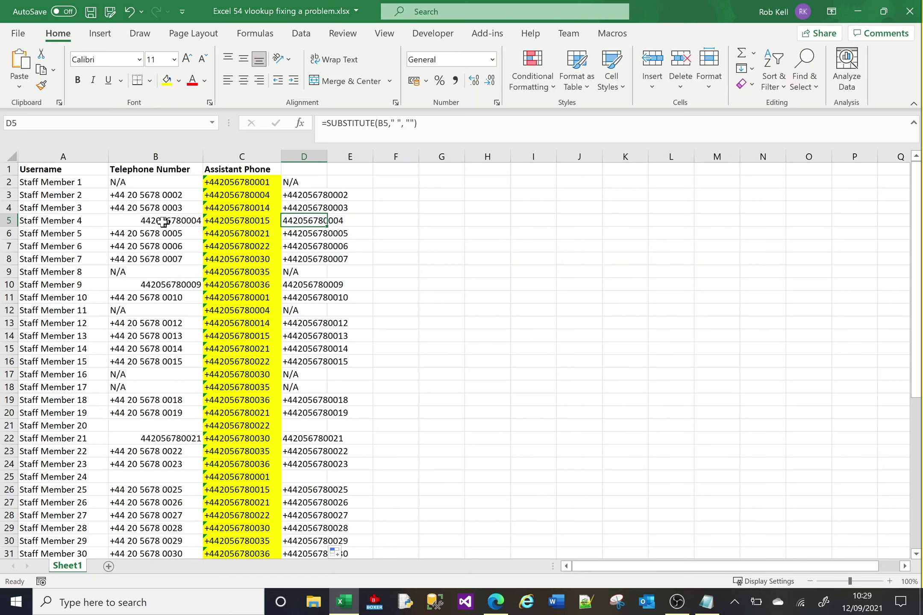
click(148, 221)
click(334, 220)
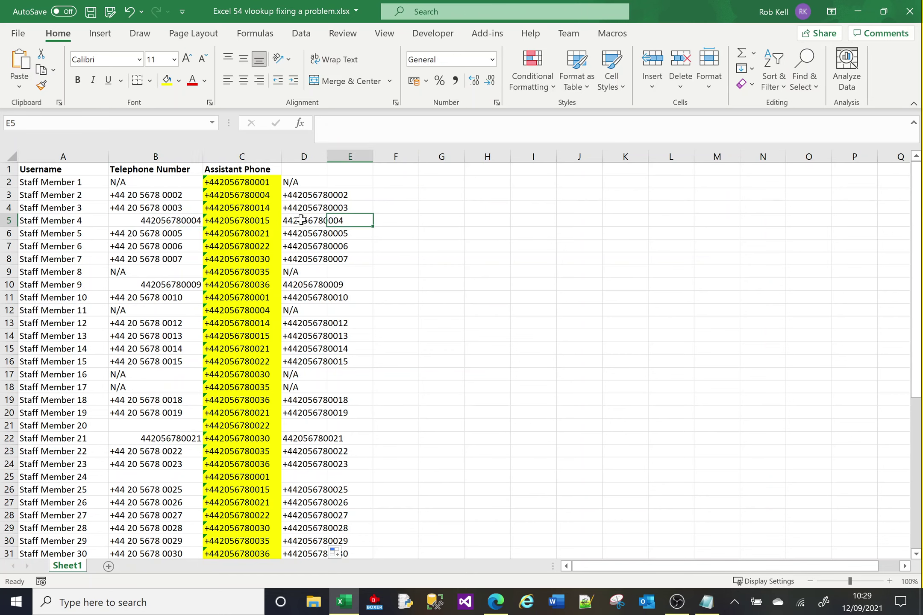
click(301, 220)
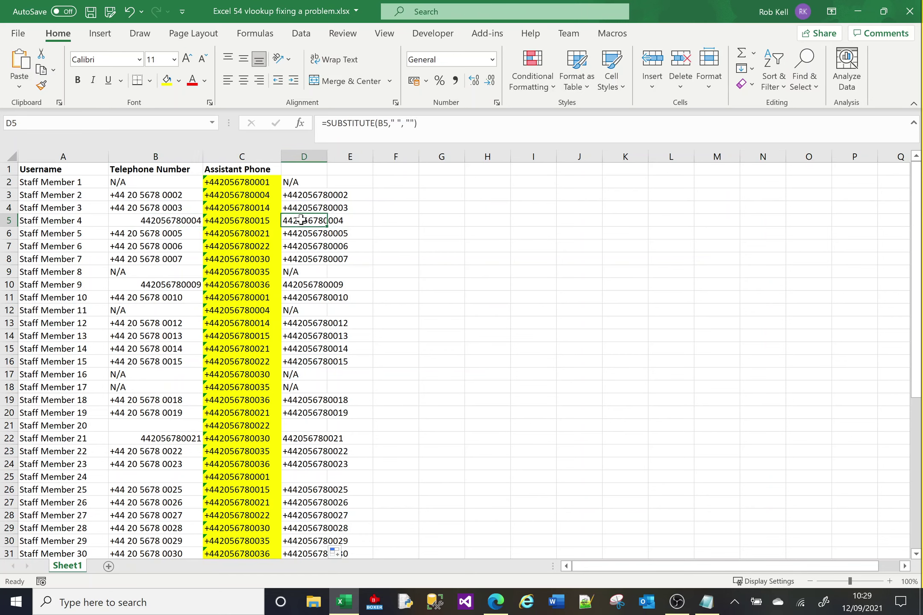
click(325, 123)
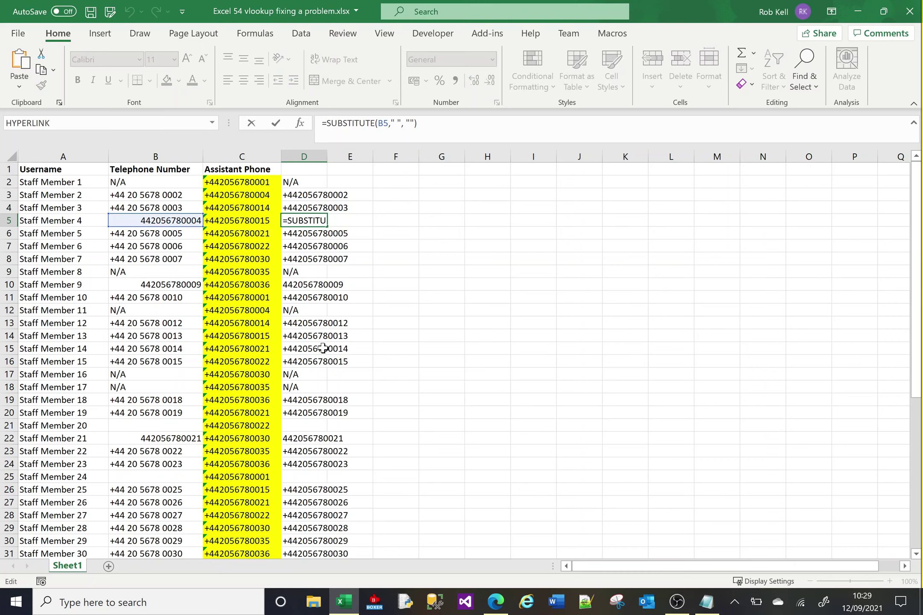
text("+")
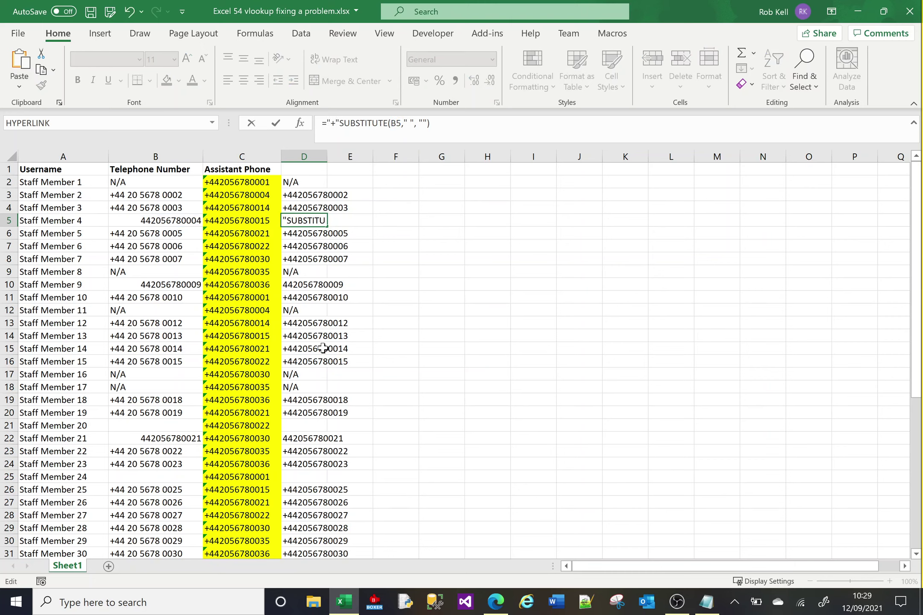
text(&)
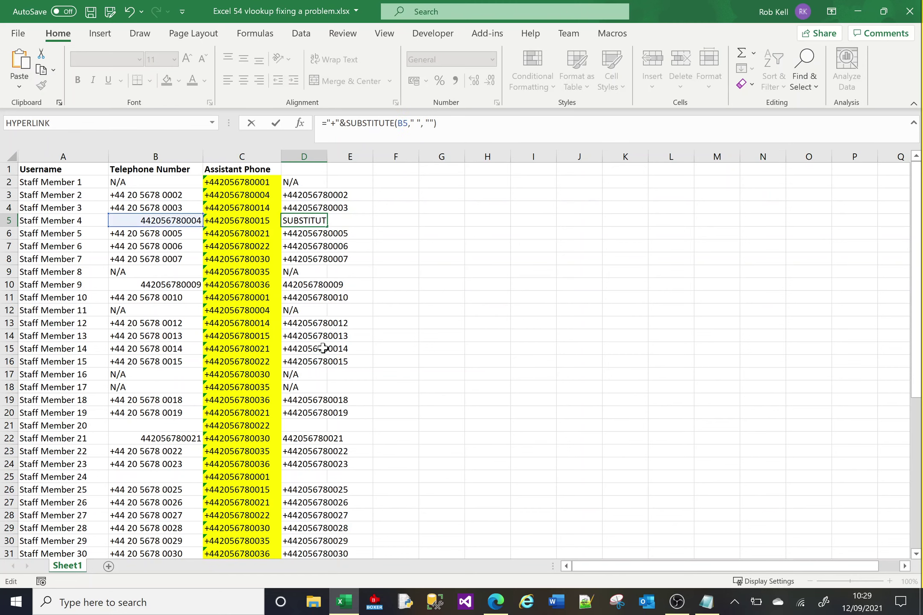
key(Return)
Fill the plus-prefixed formula from D5 up to D3 and down the rest of column D
click(297, 220)
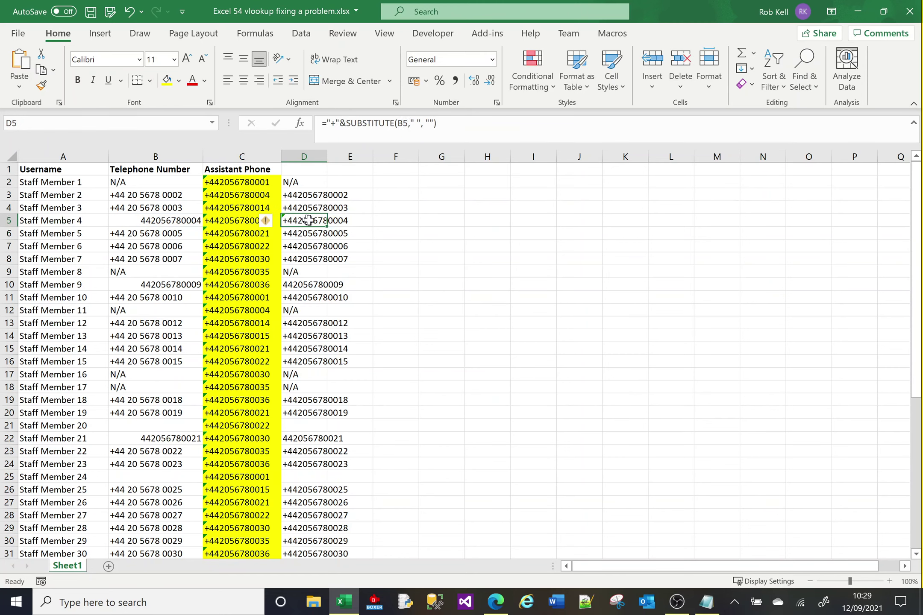
drag(328, 227, 326, 198)
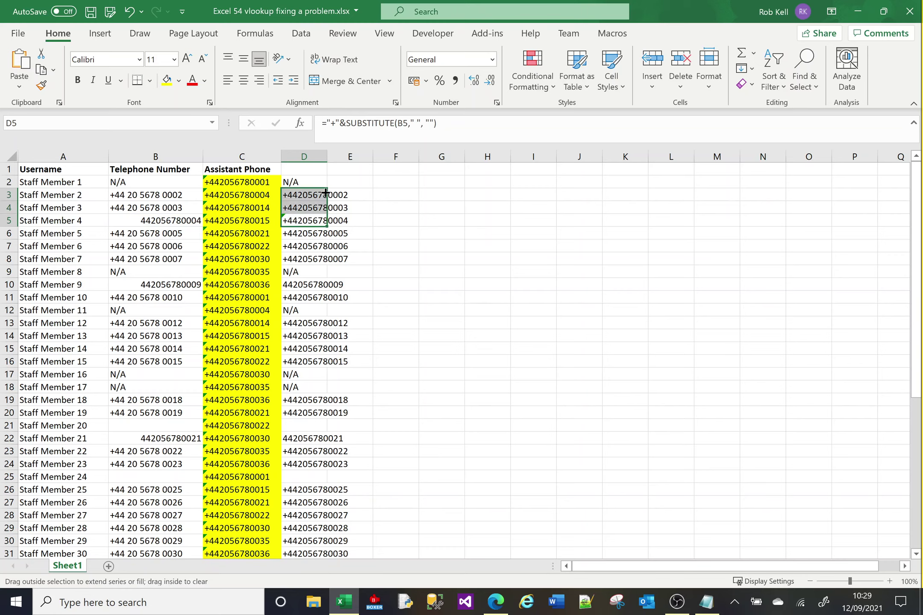
click(311, 222)
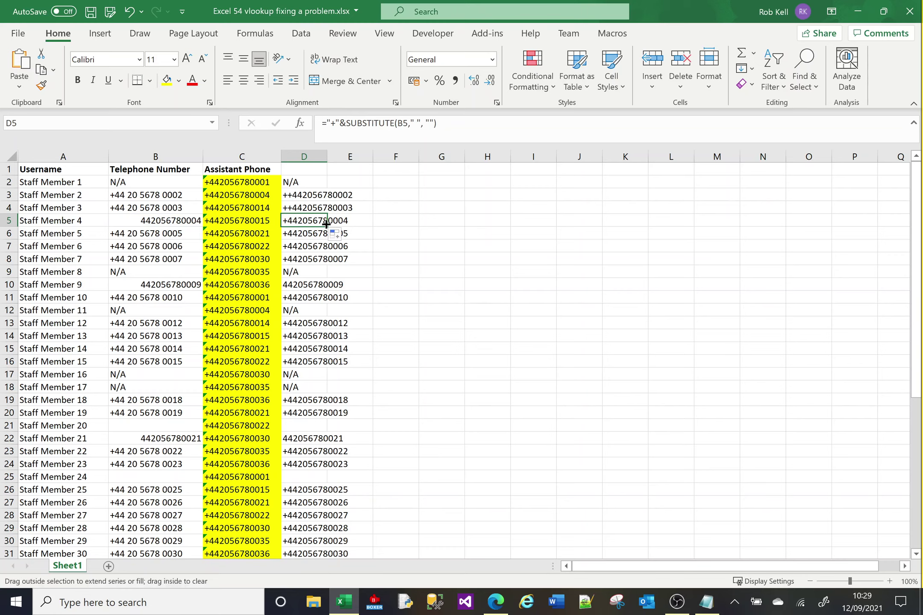
double_click(327, 226)
click(415, 223)
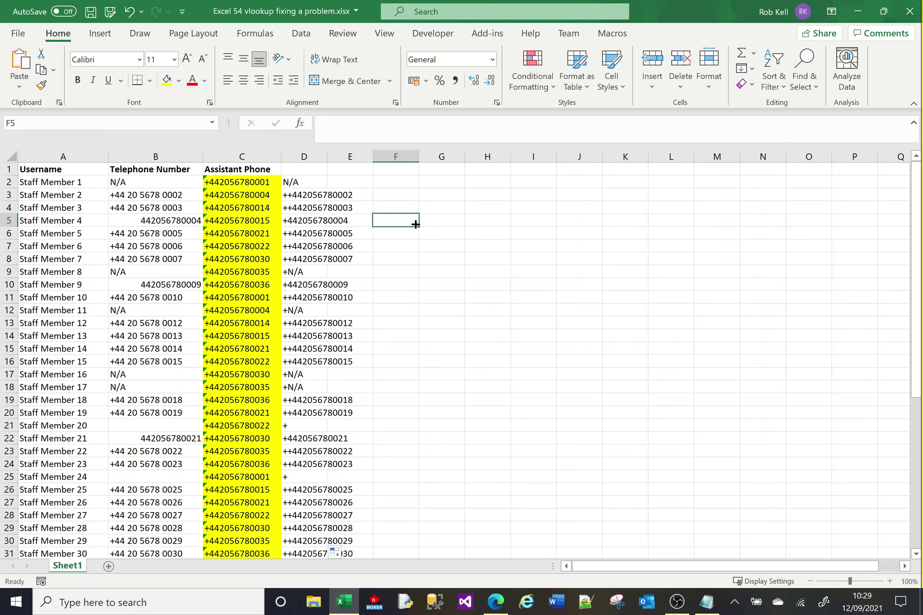
click(295, 185)
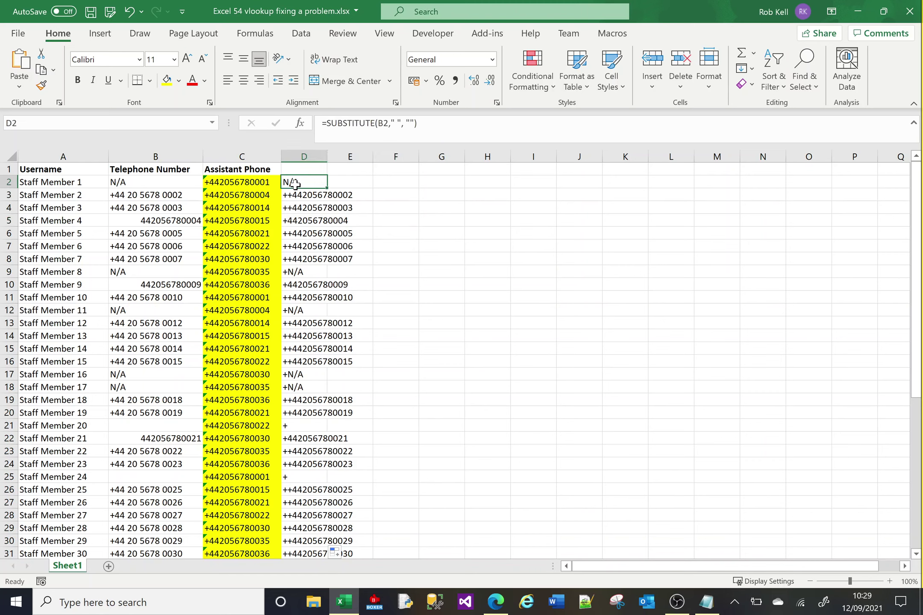
click(326, 124)
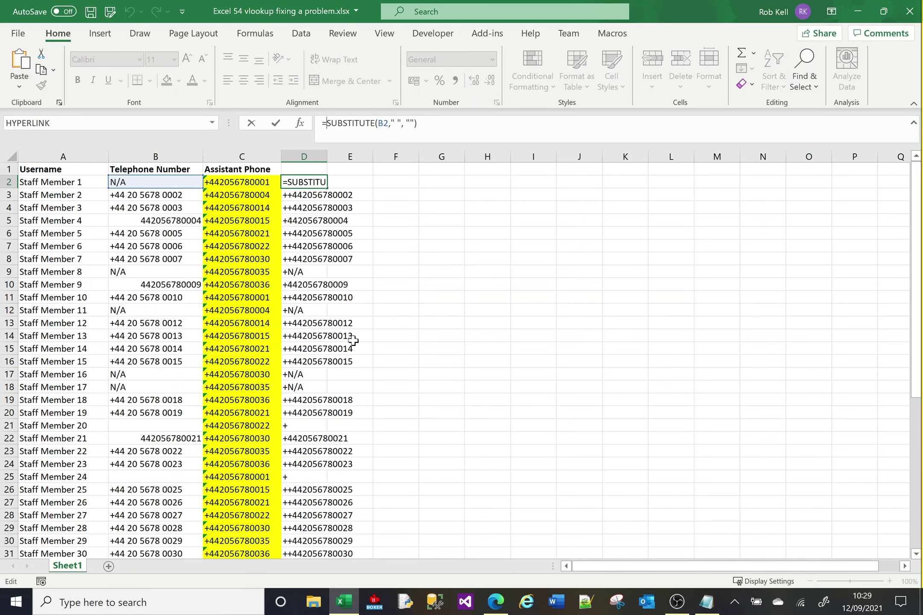
text(SUBSTITUTE()
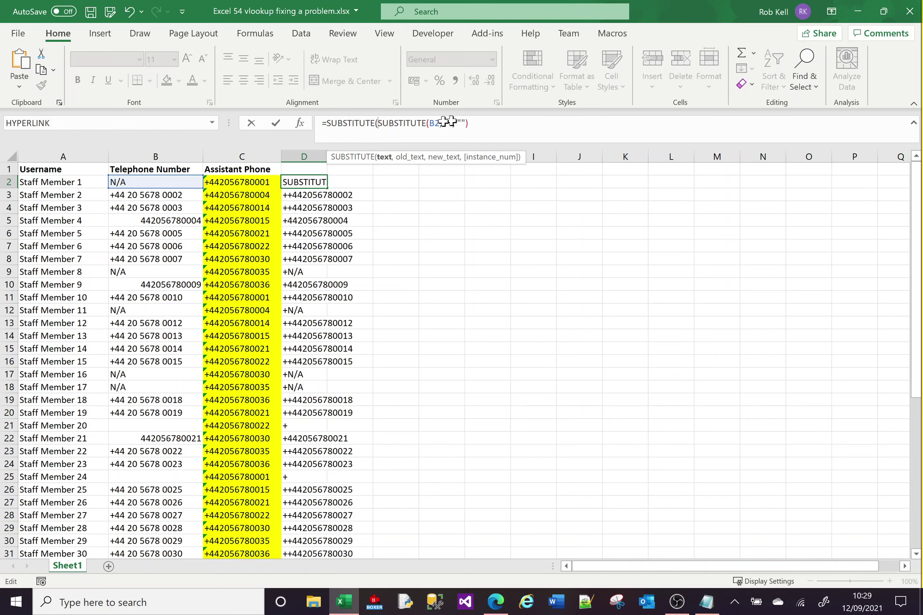
text("+")
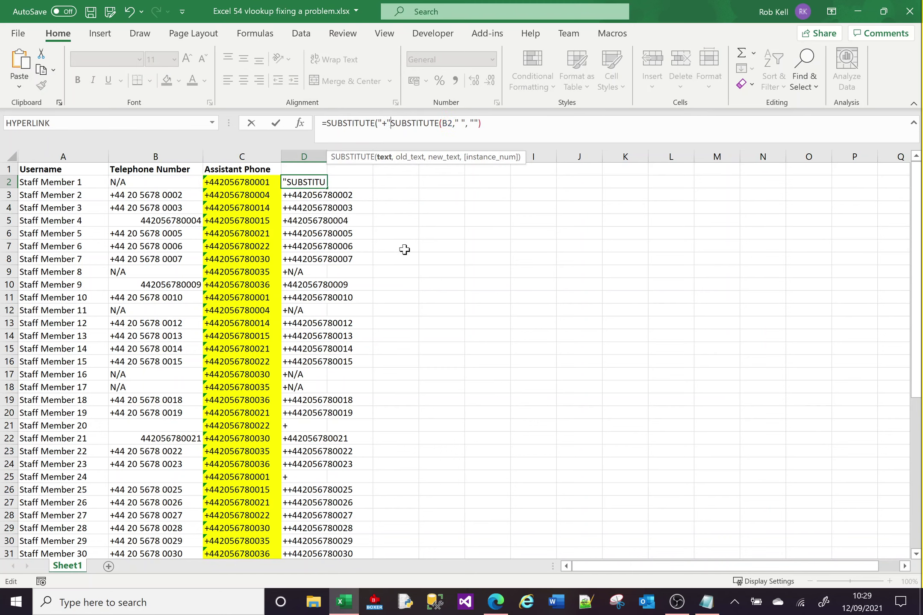
key(Escape)
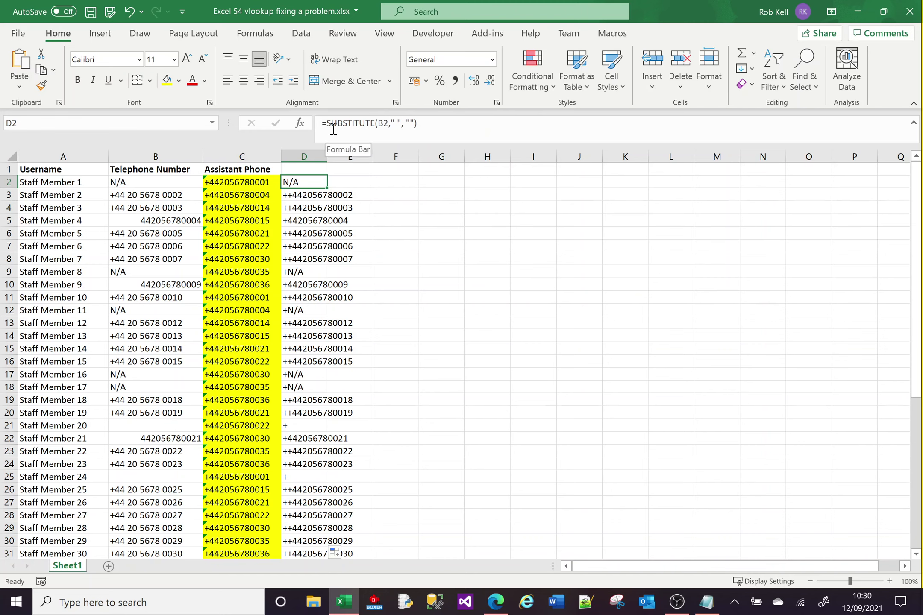
Copy the plus-prefixed formula from D4 up through D2
click(305, 206)
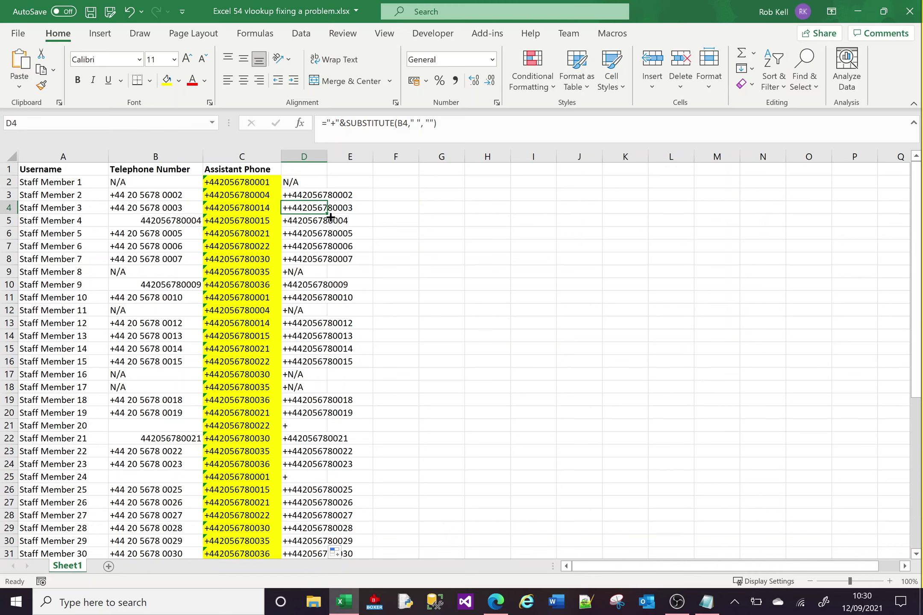
drag(327, 214, 321, 180)
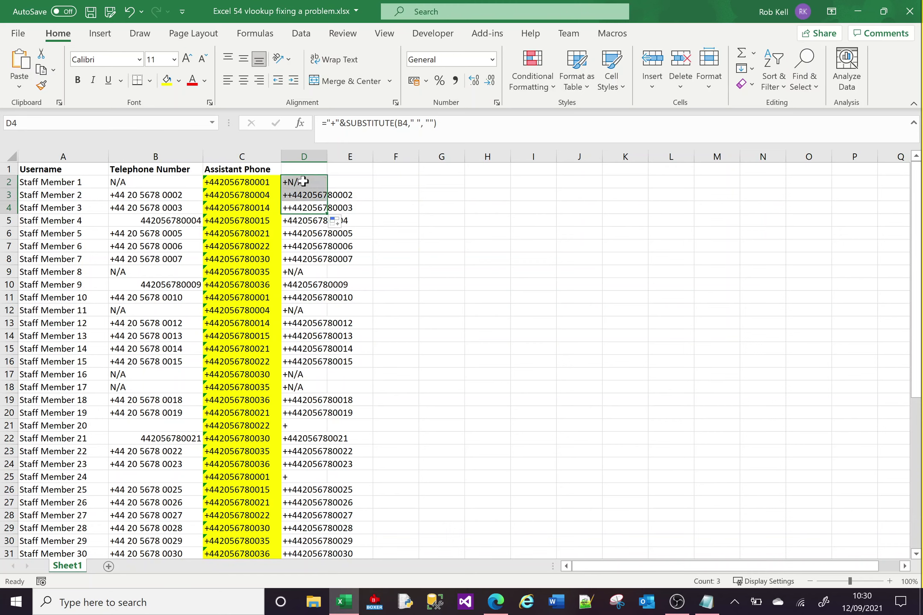
Wrap the D2 formula in an outer SUBSTITUTE that replaces "++" with "+", giving =SUBSTITUTE("+"&SUBSTITUTE(B2," ", ""), "++", "+")
click(302, 182)
click(329, 121)
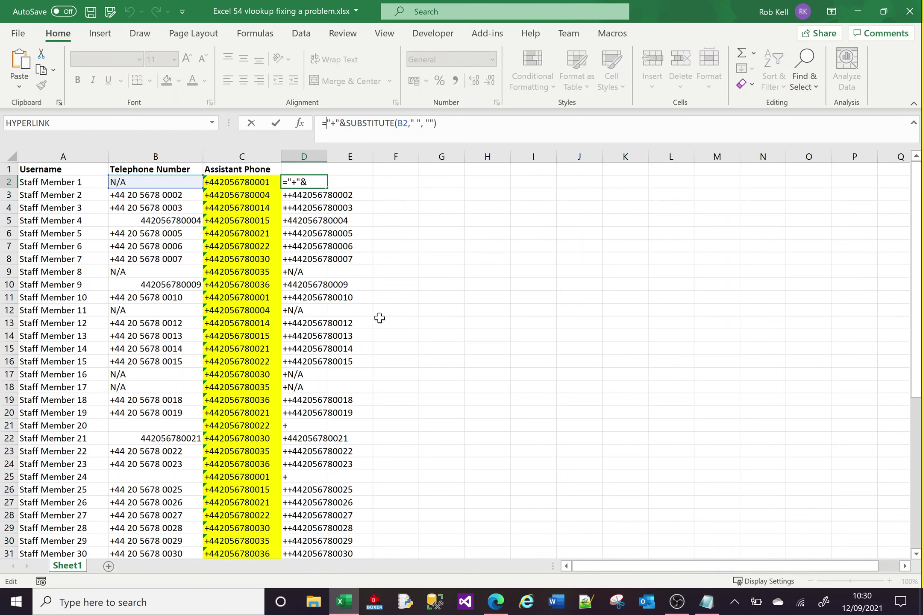
text(SUBSTITUTE()
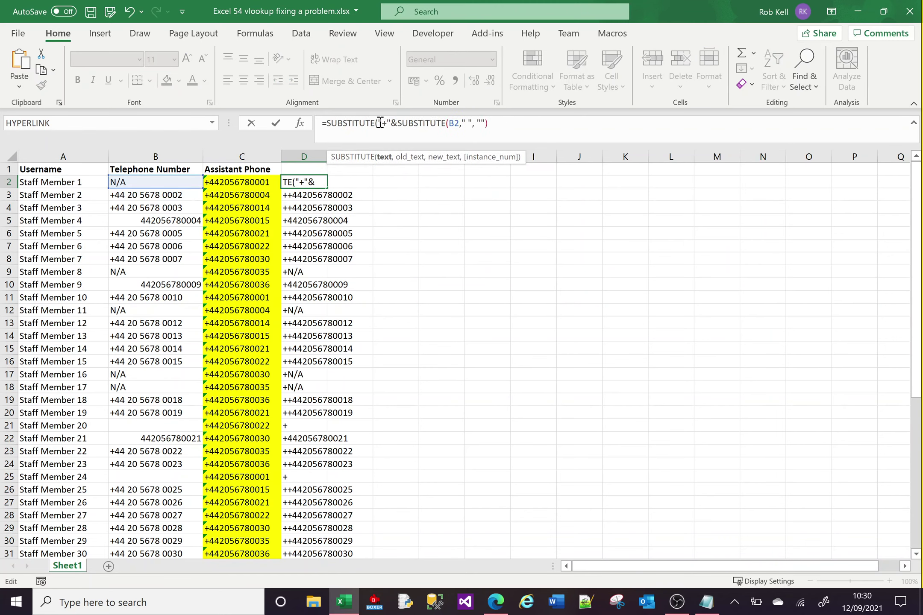
drag(378, 123, 497, 125)
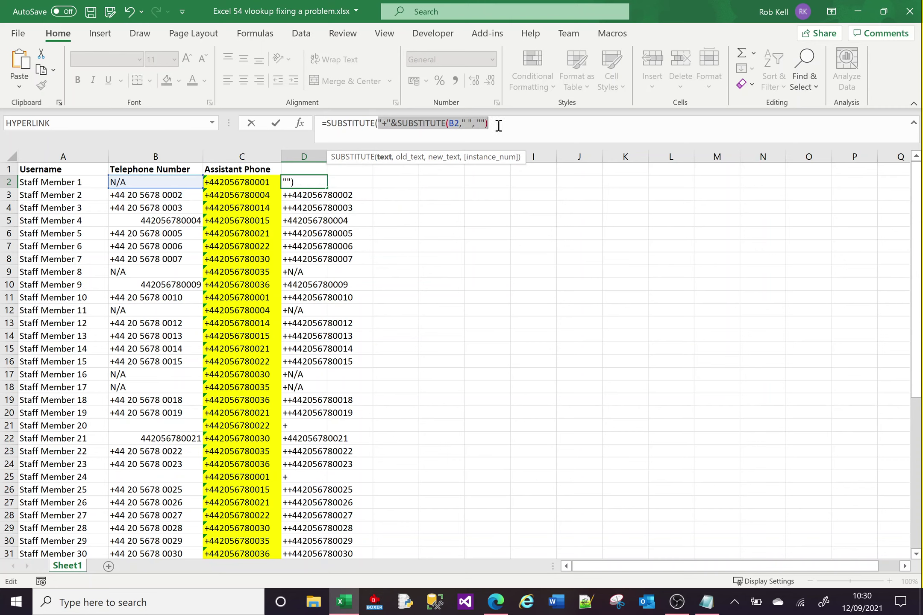
click(498, 125)
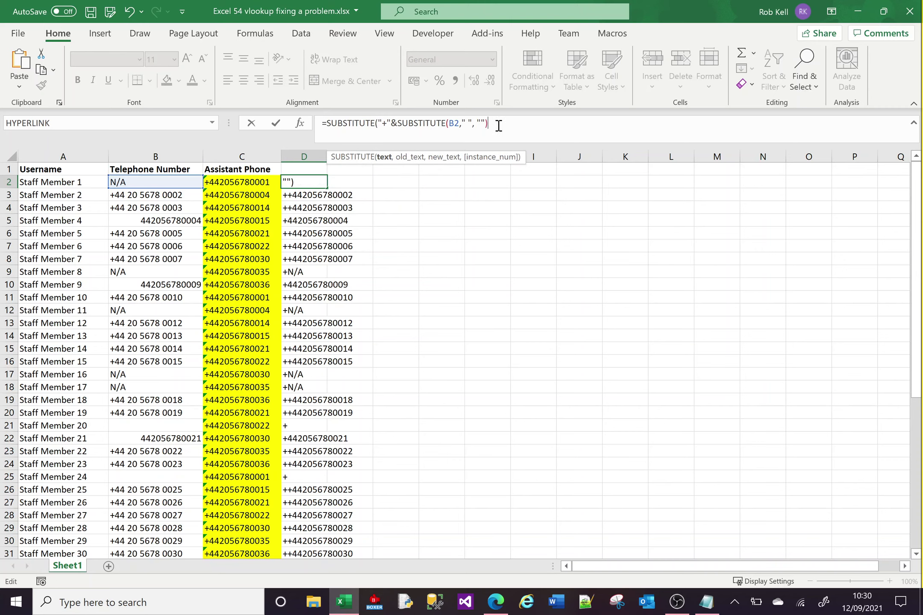
text(, ")
text(++", "+"))
key(Return)
Fill the nested SUBSTITUTE formula from D2 down column D and widen the column to fit the numbers
click(306, 182)
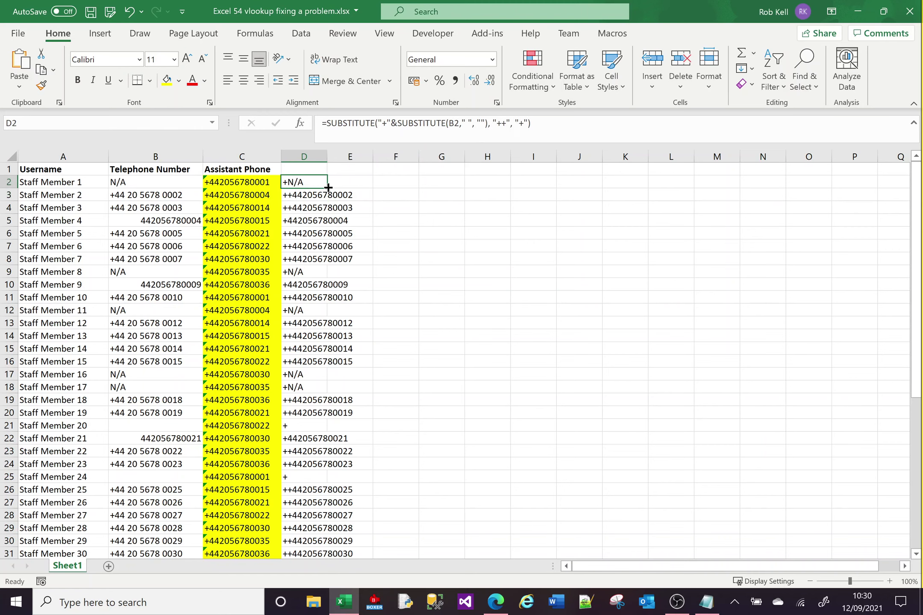
double_click(329, 189)
click(445, 218)
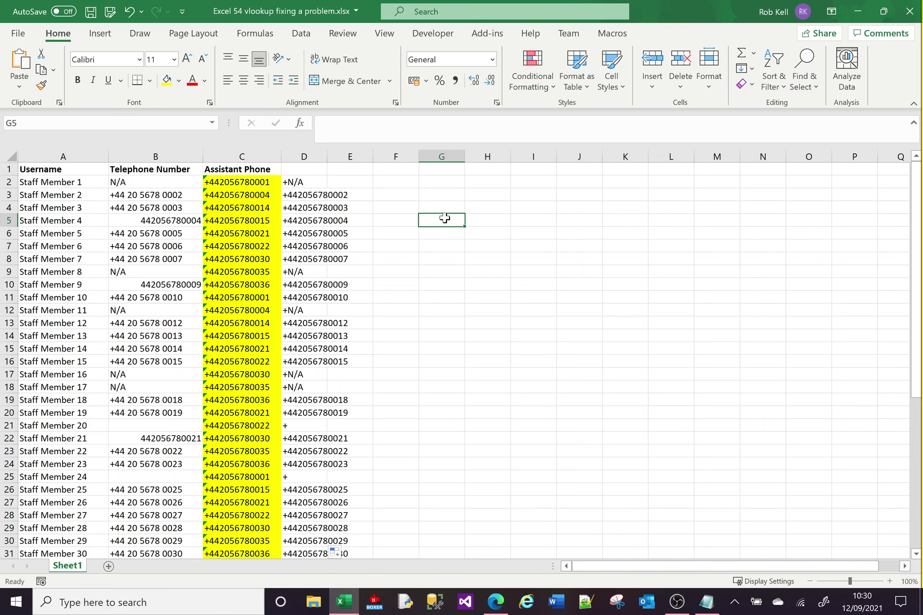
click(327, 156)
drag(326, 155, 350, 155)
click(406, 243)
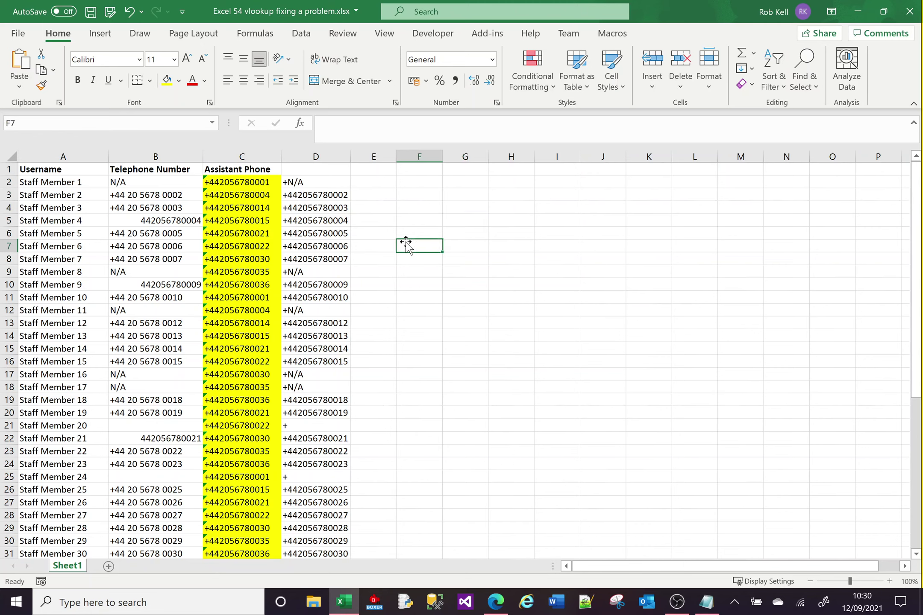
Wrap the D2 formula in IF(B2="N/A", "", ...) so that N/A telephone entries return an empty string
click(140, 185)
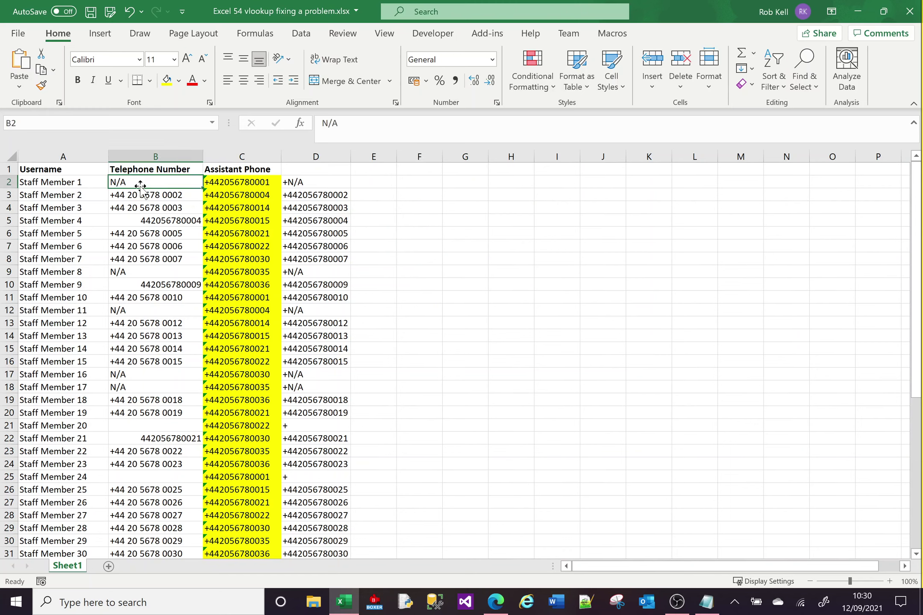
click(320, 183)
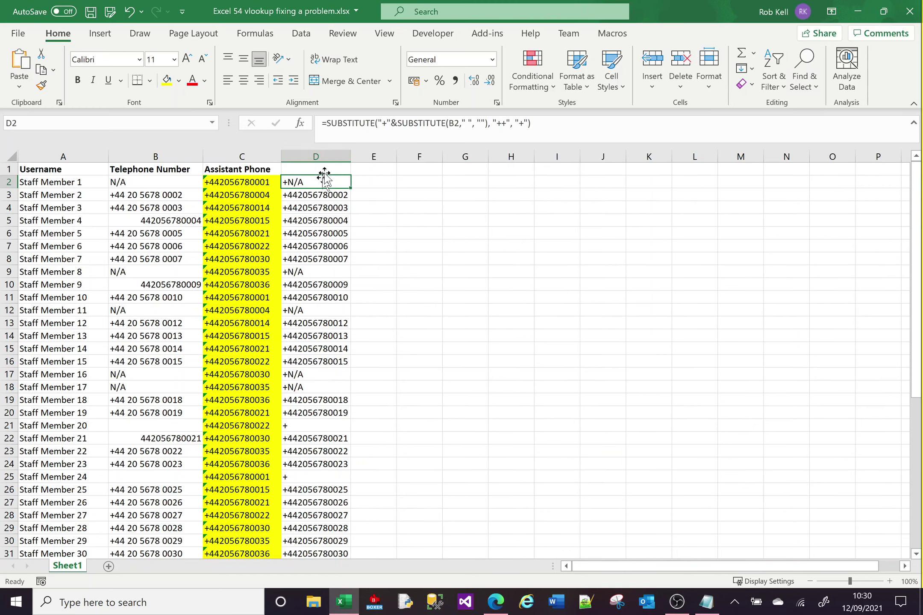
click(330, 124)
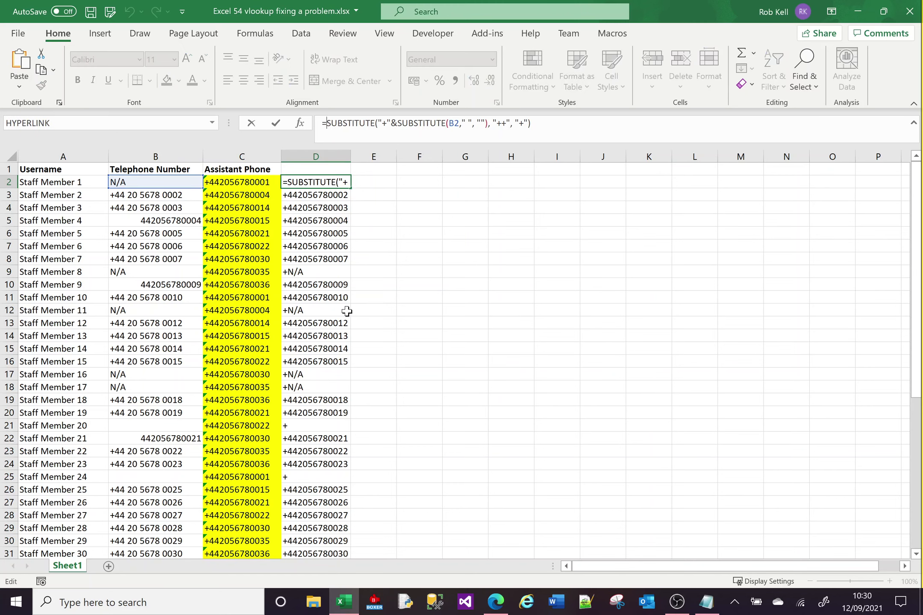
text(IF()
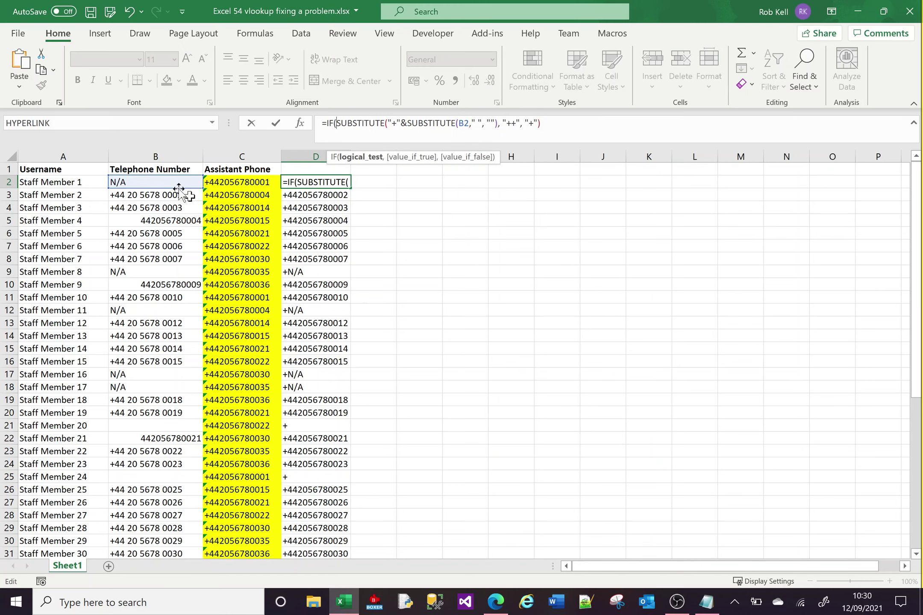
text(B2)
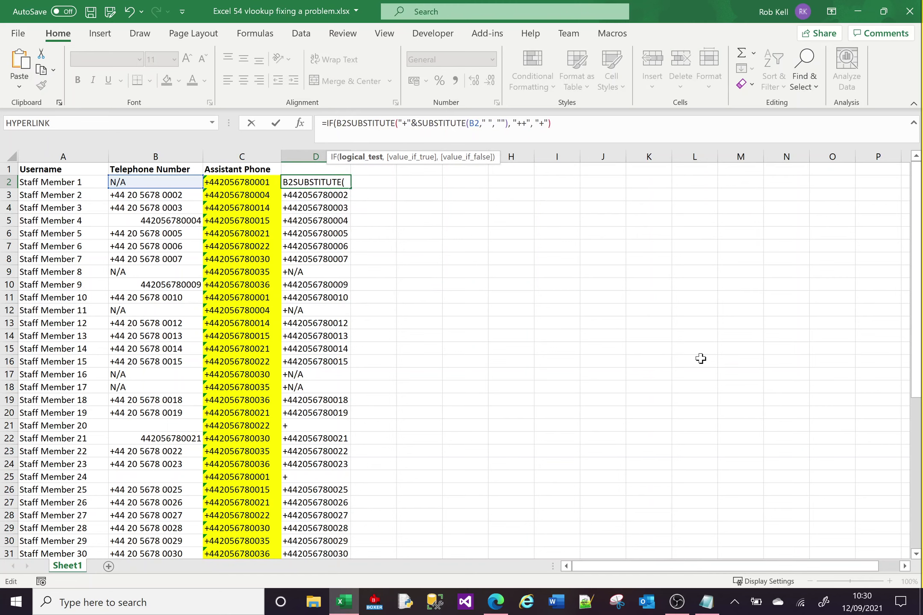
text(=")
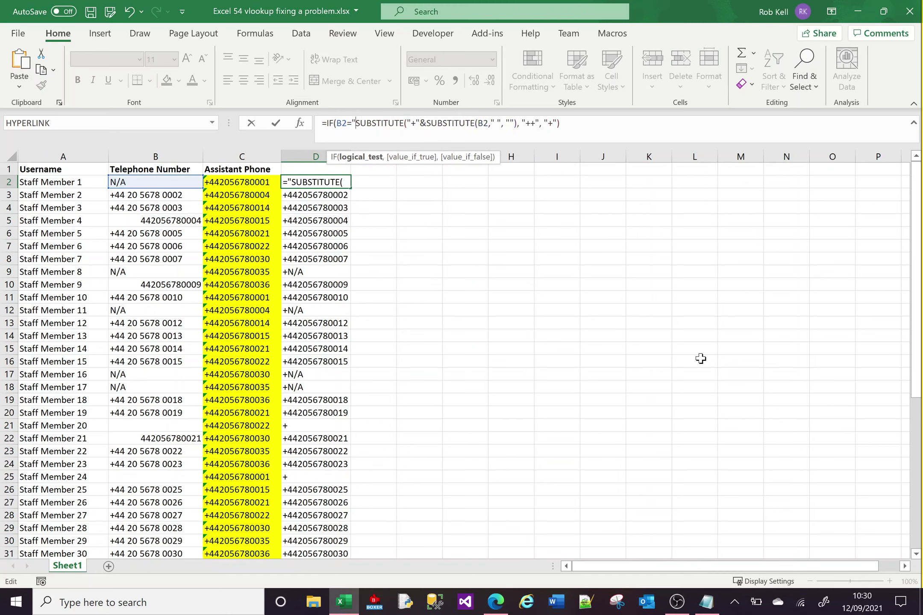
text(N/A)
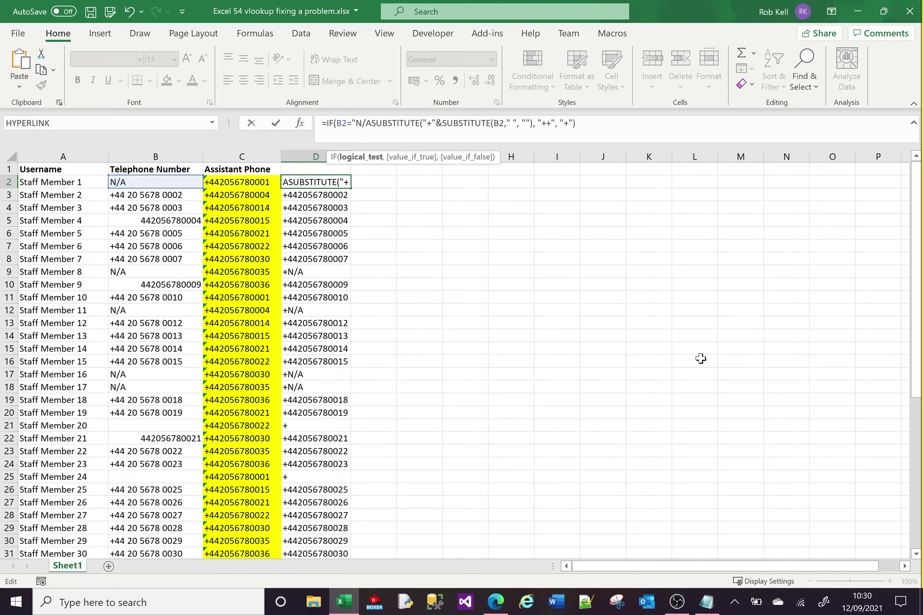
text(", "")
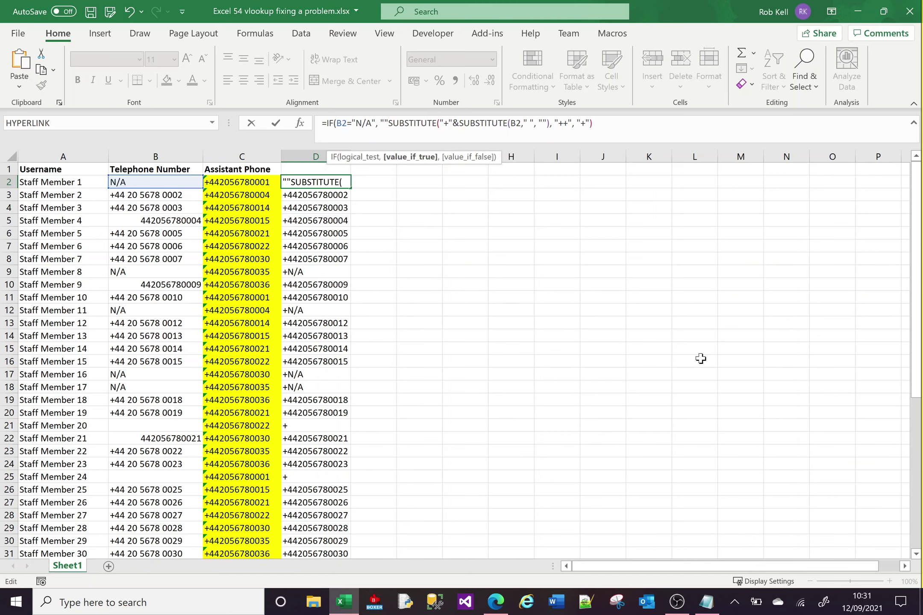
text(, )
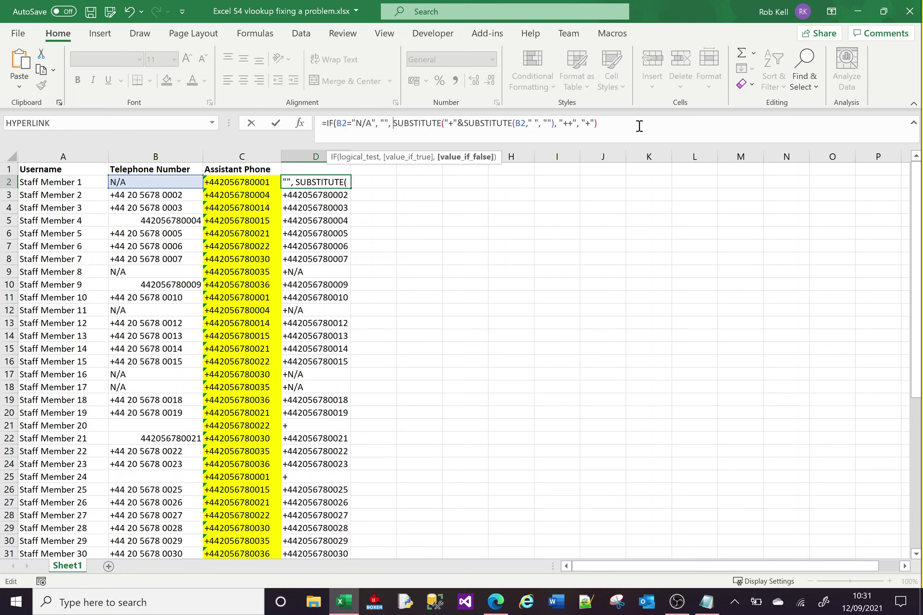
text())
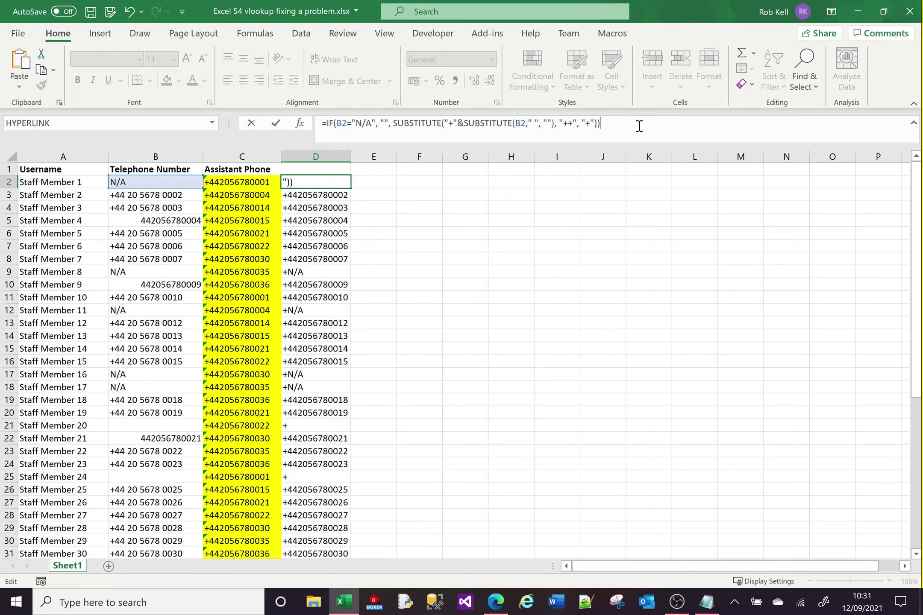
key(Return)
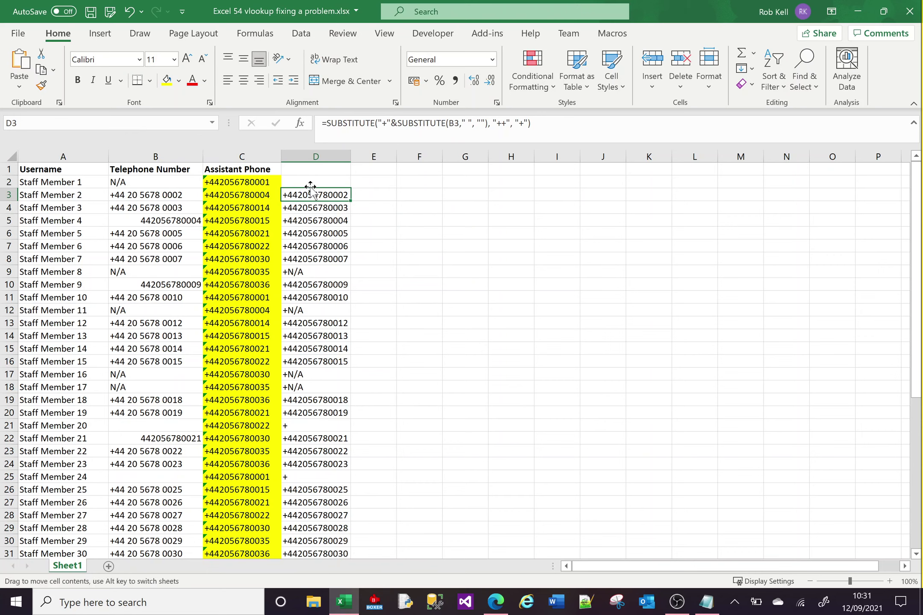
Fill the N/A-checking IF formula from D2 down column D
click(340, 183)
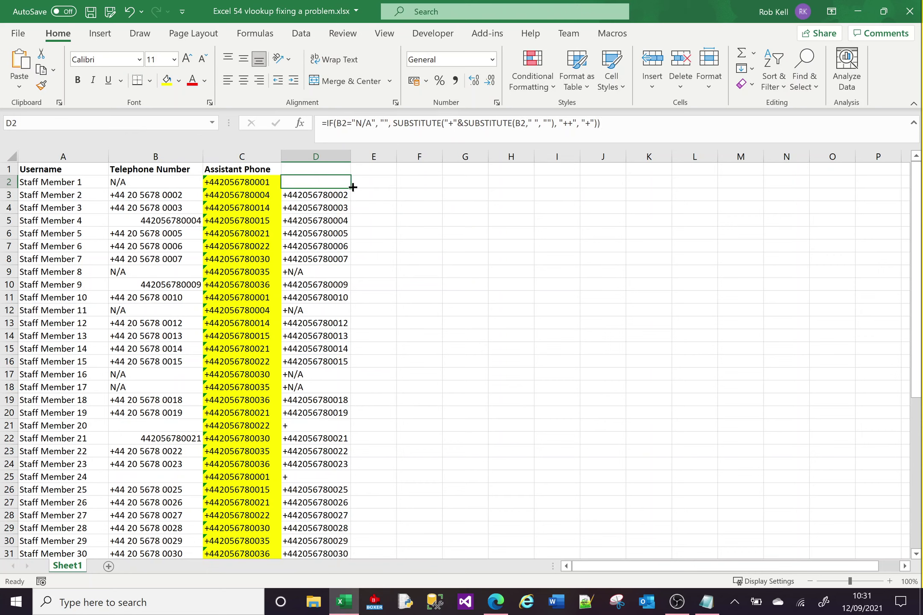
double_click(351, 187)
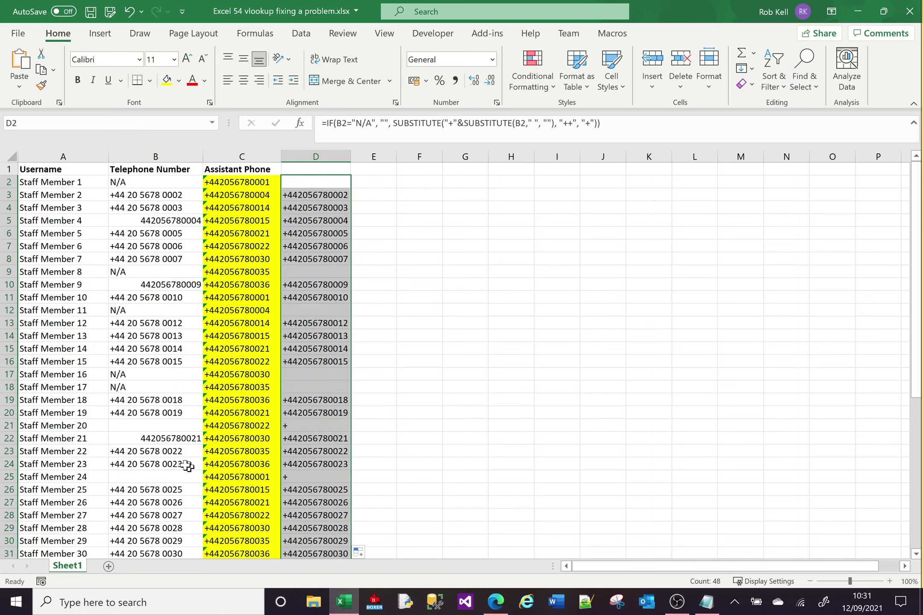
click(168, 429)
Nest the D2 formula inside IF(B2 = "", "", ...) to handle blank telephone numbers, and fill it down column D
click(315, 182)
click(323, 124)
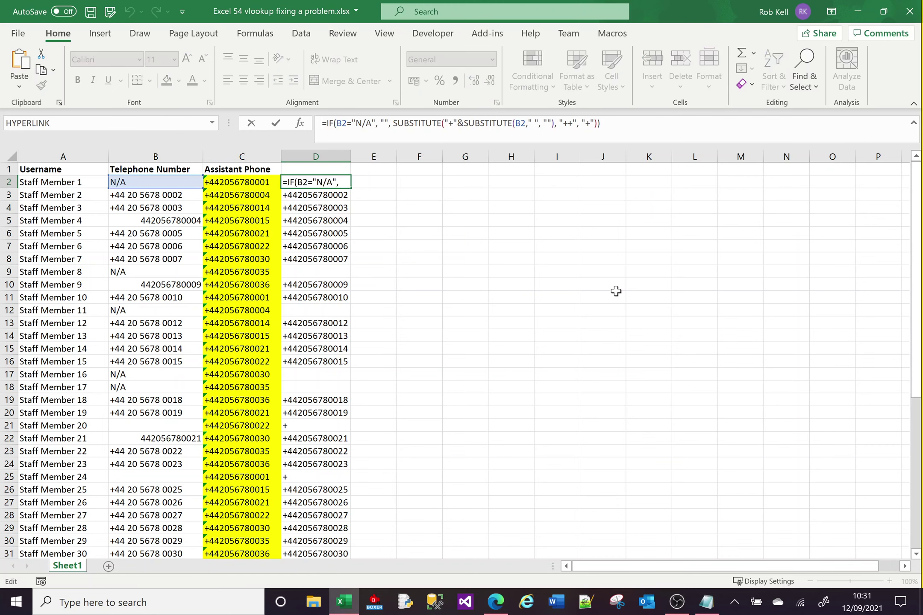
key(Right)
text(IF(B)
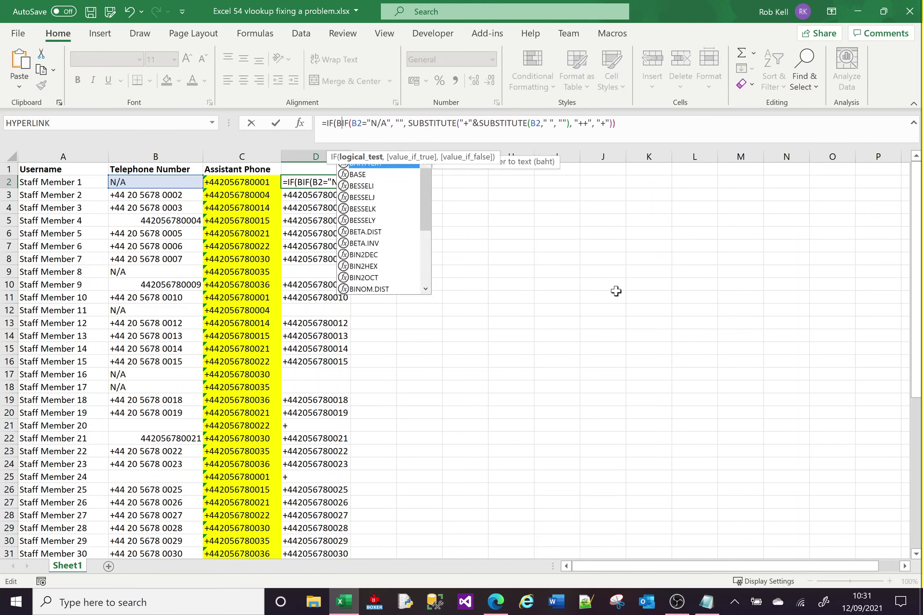
text(2 = "")
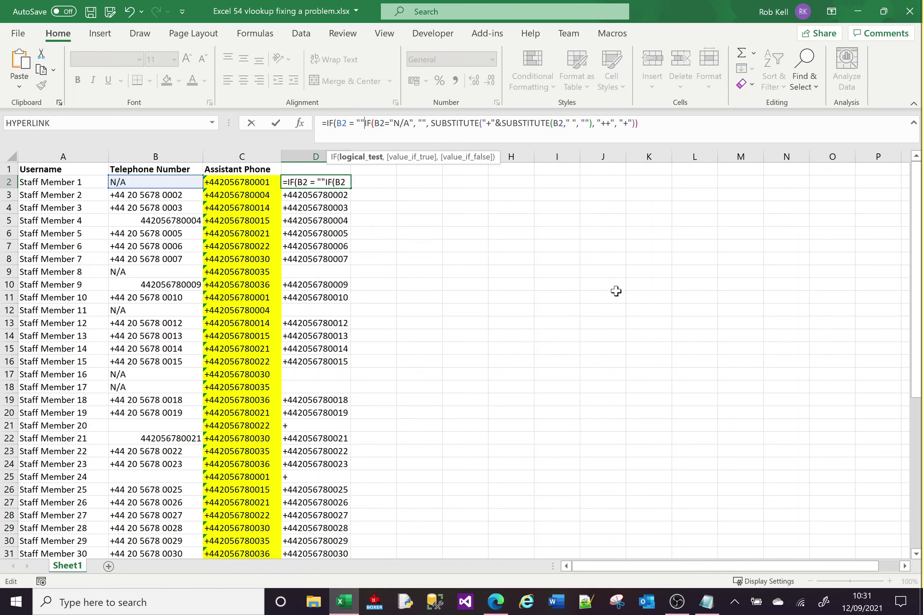
text(, "")
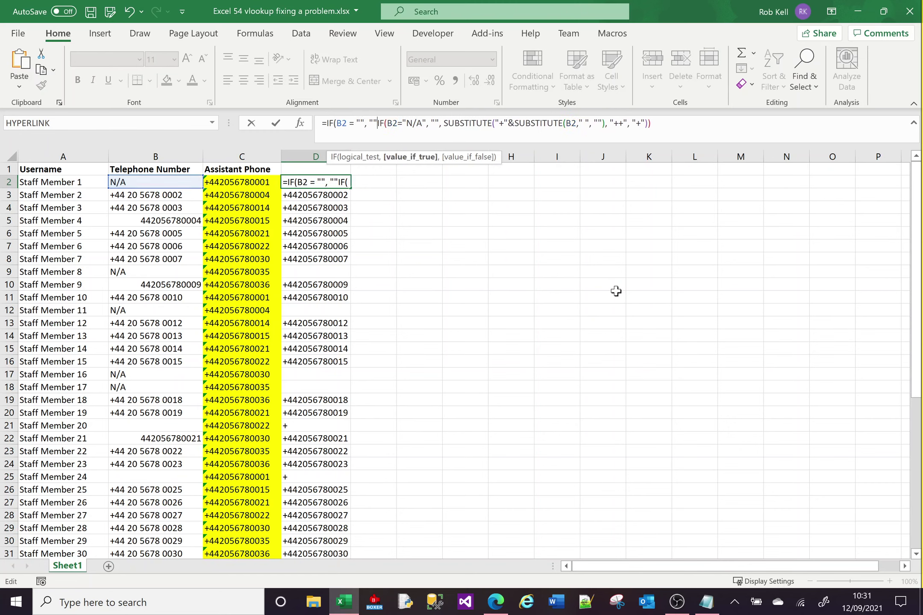
text(,)
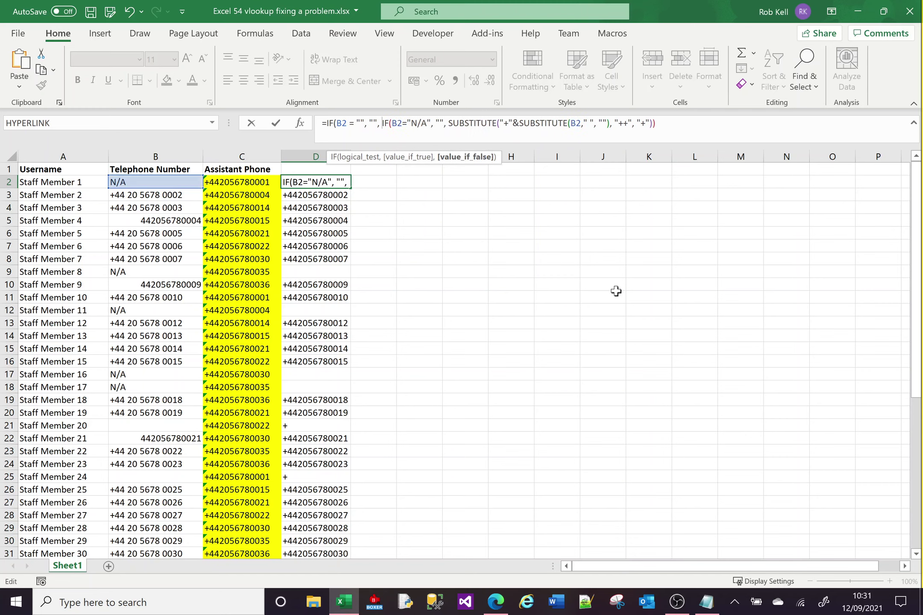
click(722, 126)
text())
key(Return)
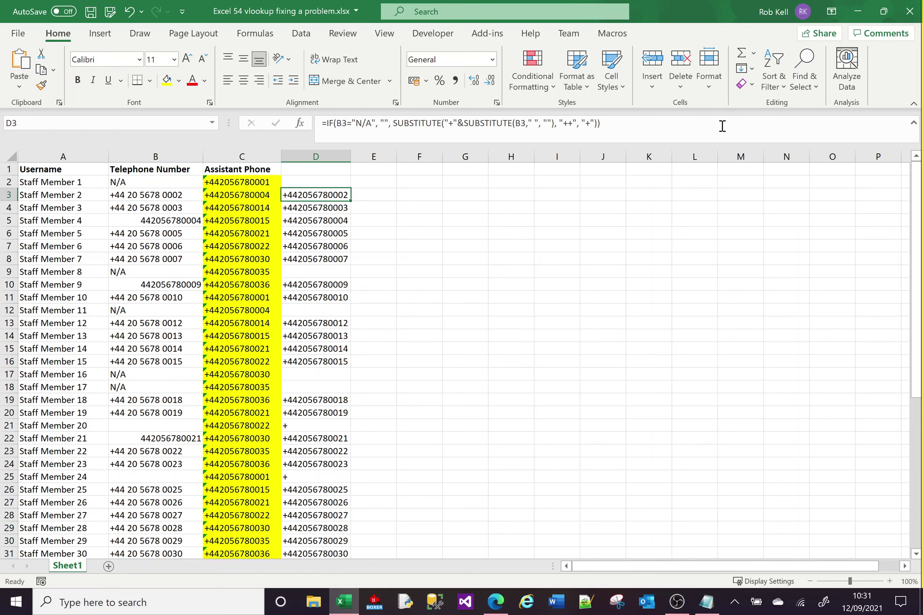
click(320, 181)
double_click(356, 192)
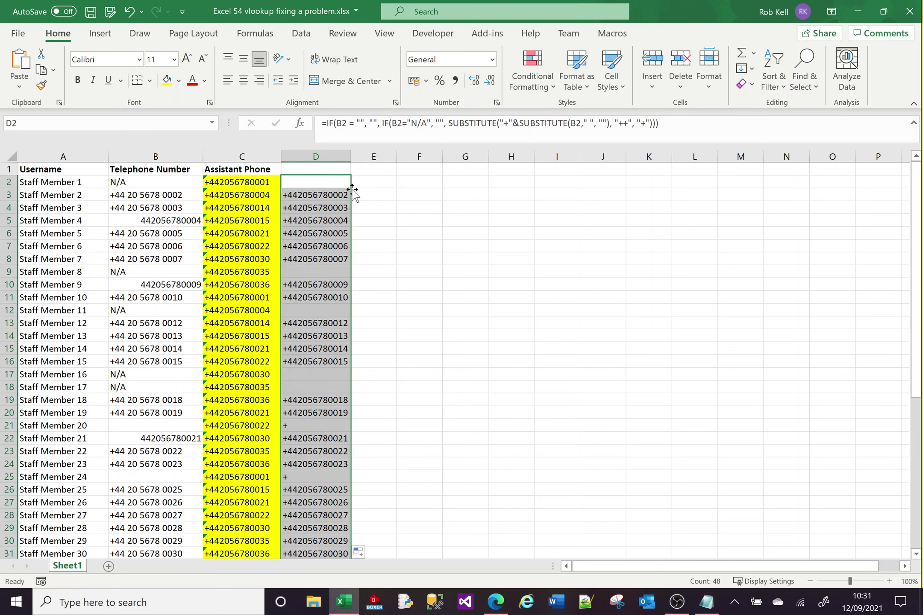
Check the formula in D21 and the contents of telephone cell B21 for Staff Member 20
click(316, 427)
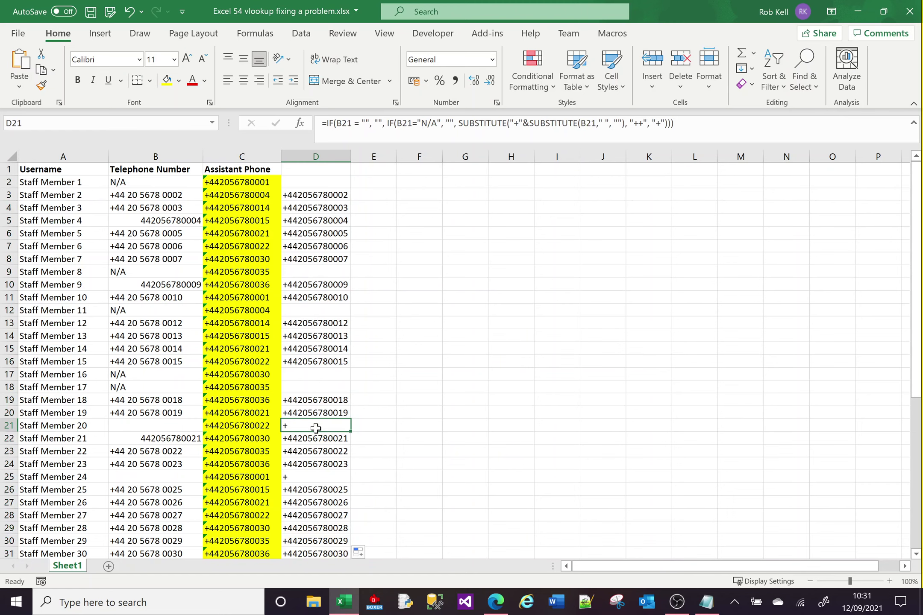
click(168, 424)
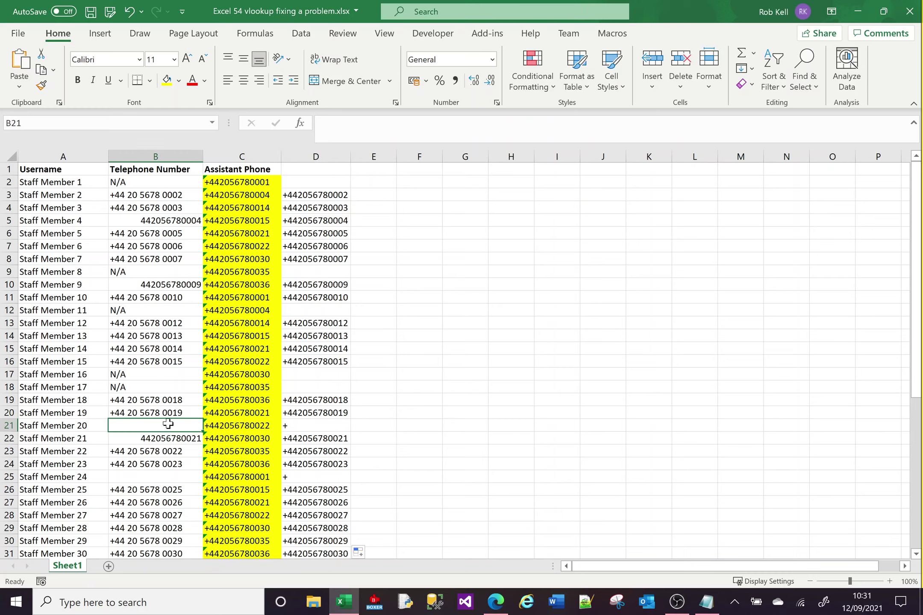
click(428, 129)
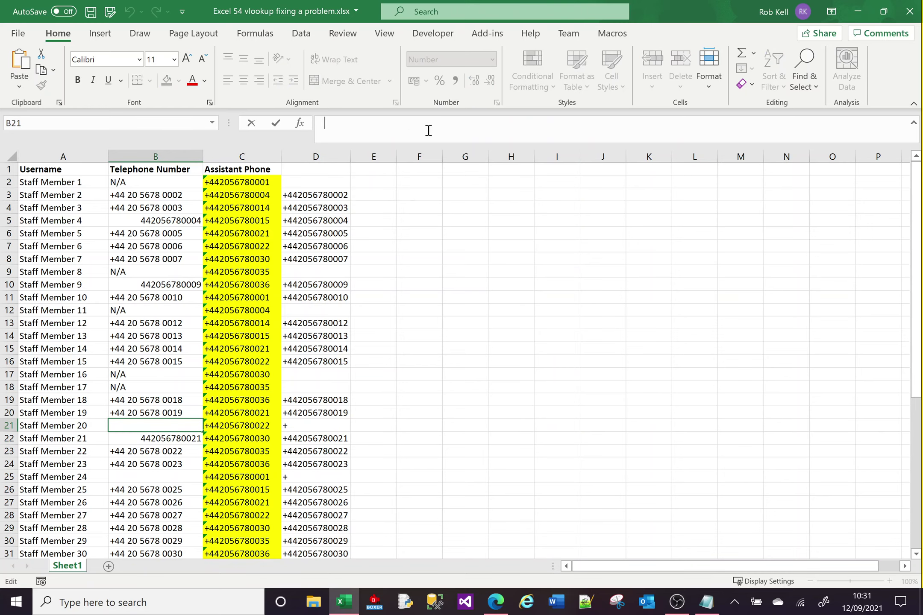
key(Escape)
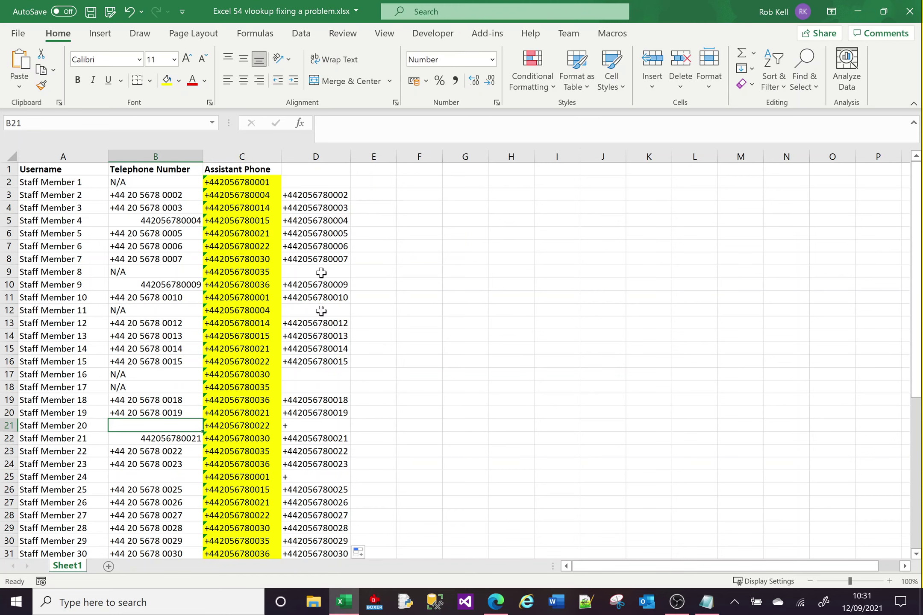
Change the first IF test in D2 to B2 = " " with a single space, and fill the formula down column D
click(318, 184)
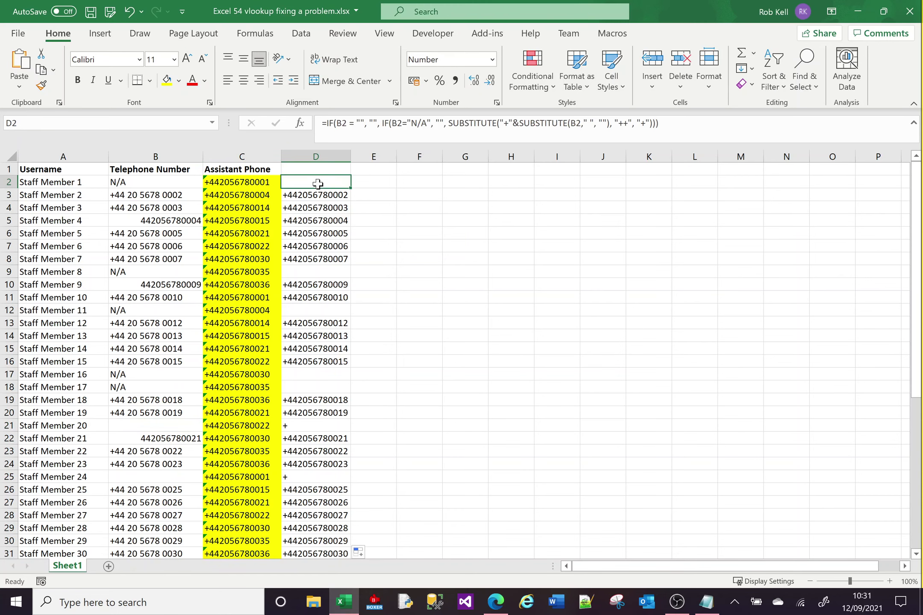
click(360, 123)
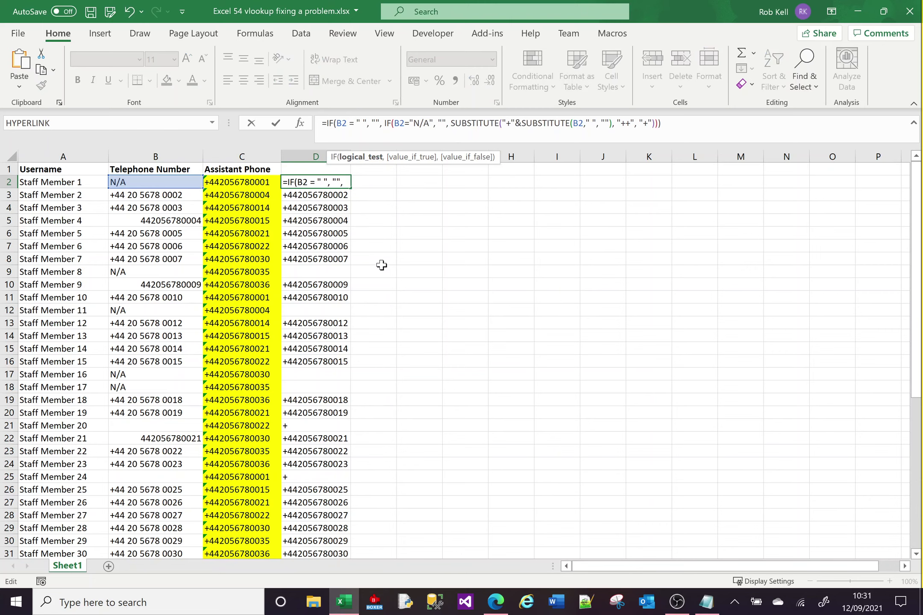
key(Return)
click(335, 182)
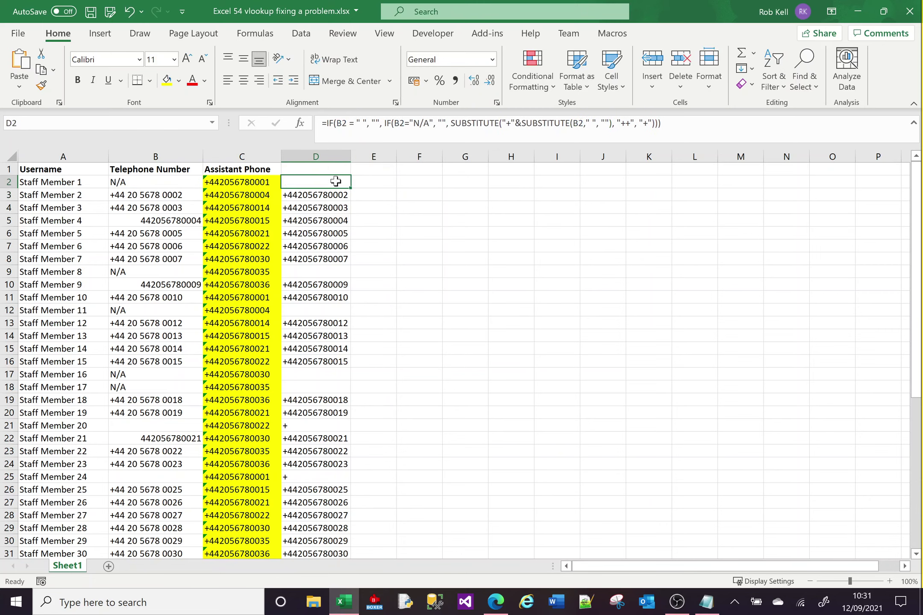
double_click(351, 188)
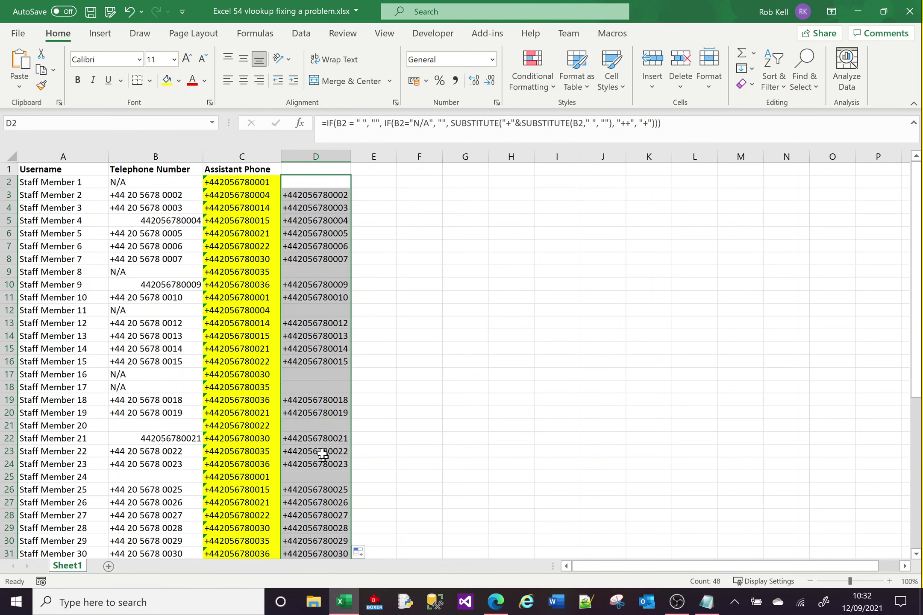
Change the spaces inside the blank-looking telephone cell B21 to test the single-space check in D21
click(311, 426)
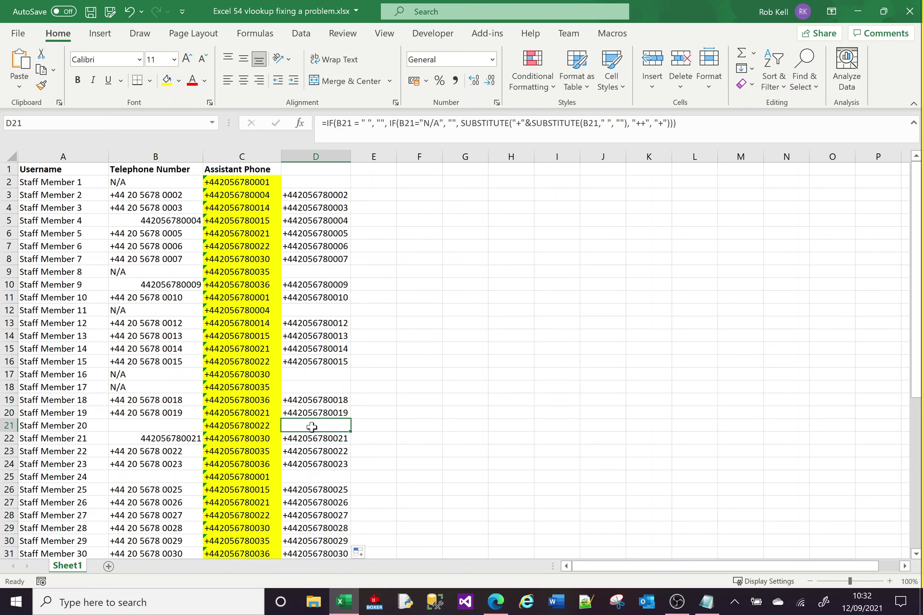
click(146, 423)
click(343, 124)
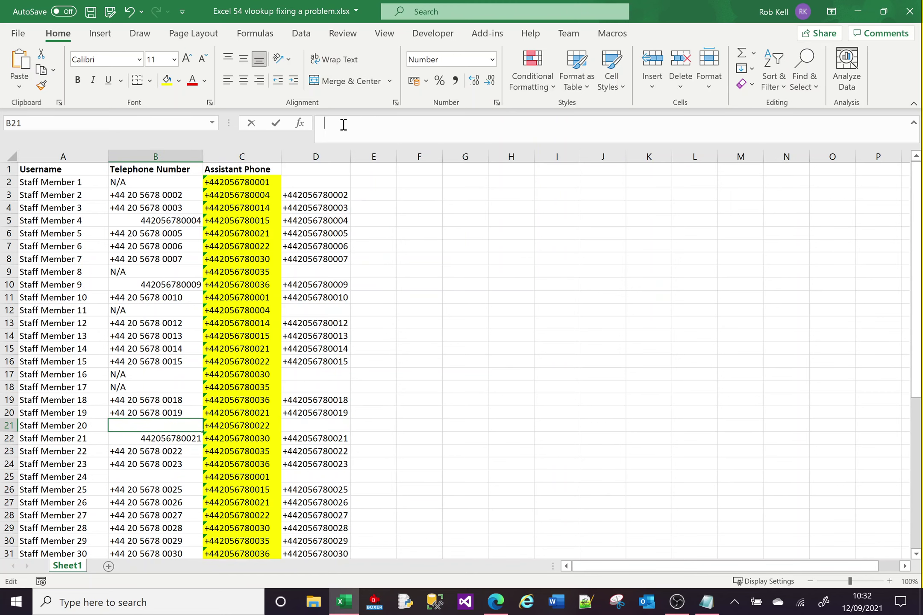
key(Return)
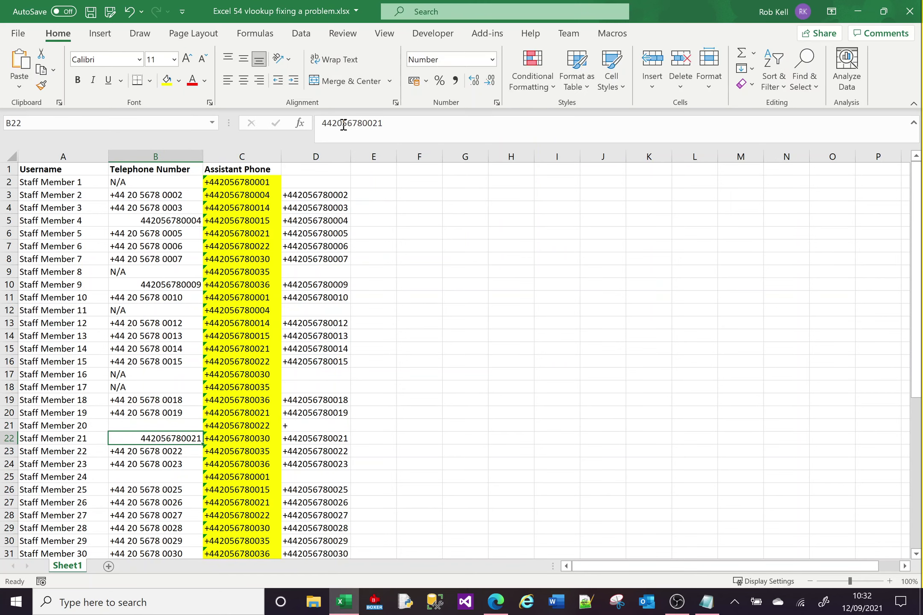
click(295, 428)
Change the first IF test in D2 to TRIM(B2) = "" with an empty string, and fill the formula down column D
click(323, 184)
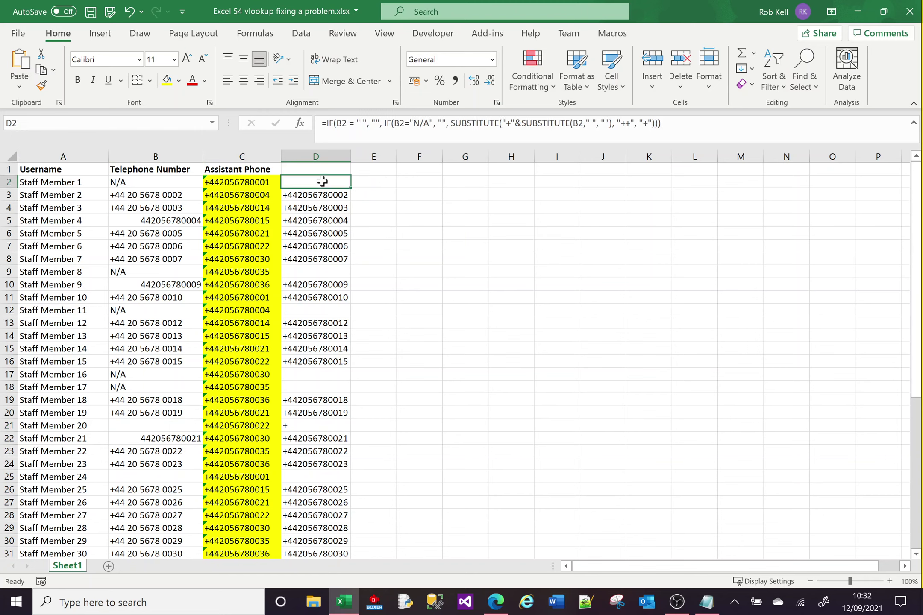
click(336, 125)
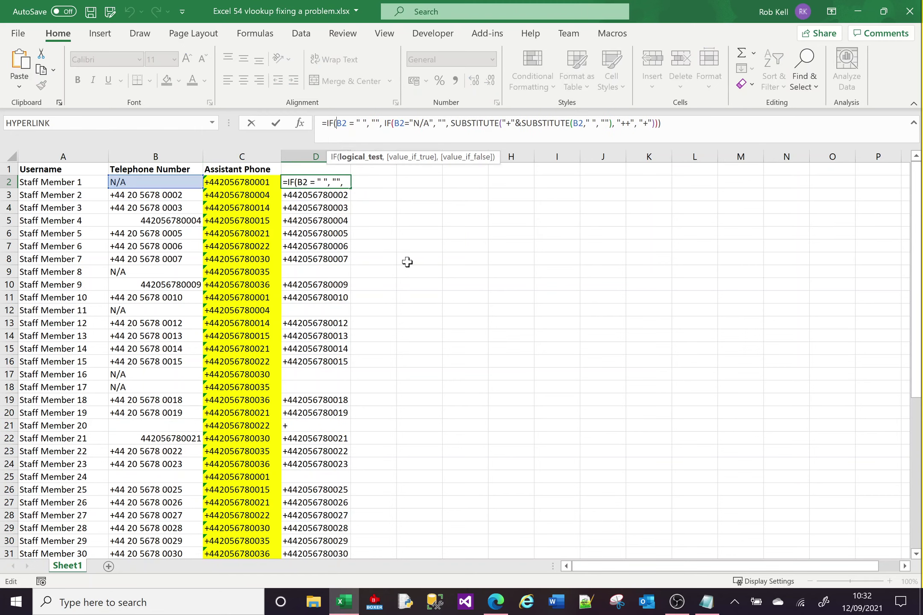
text(TRIM()
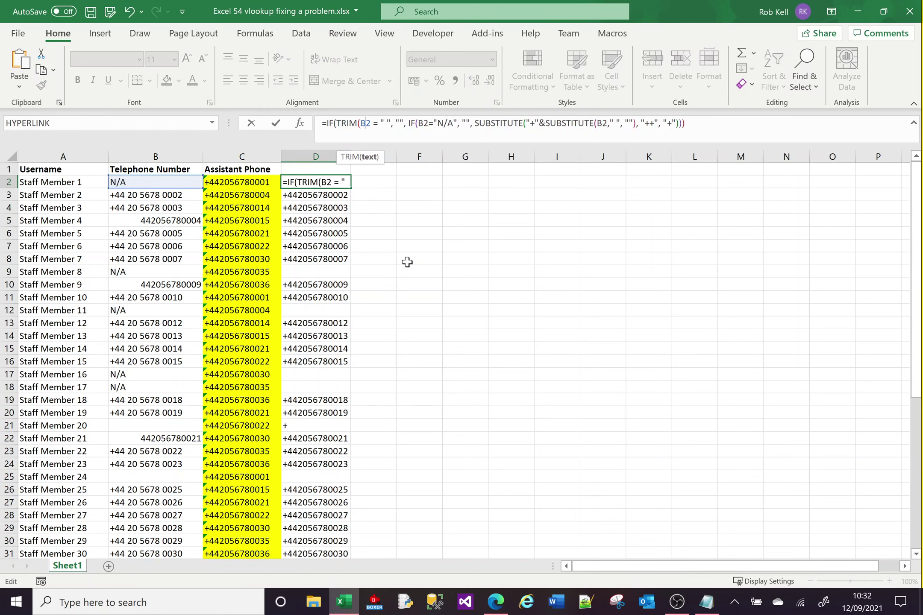
key(Right)
key(Right)
text())
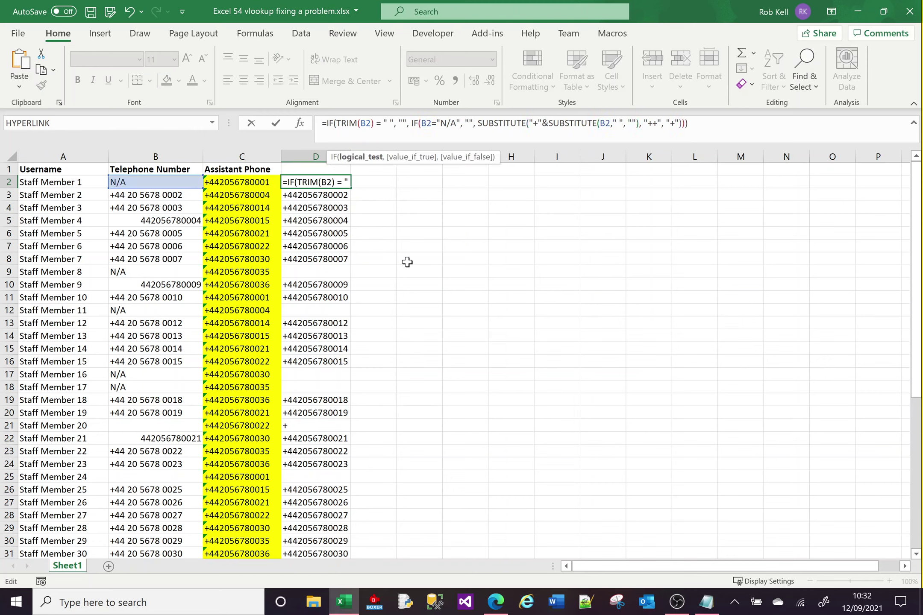
key(Right)
key(Delete)
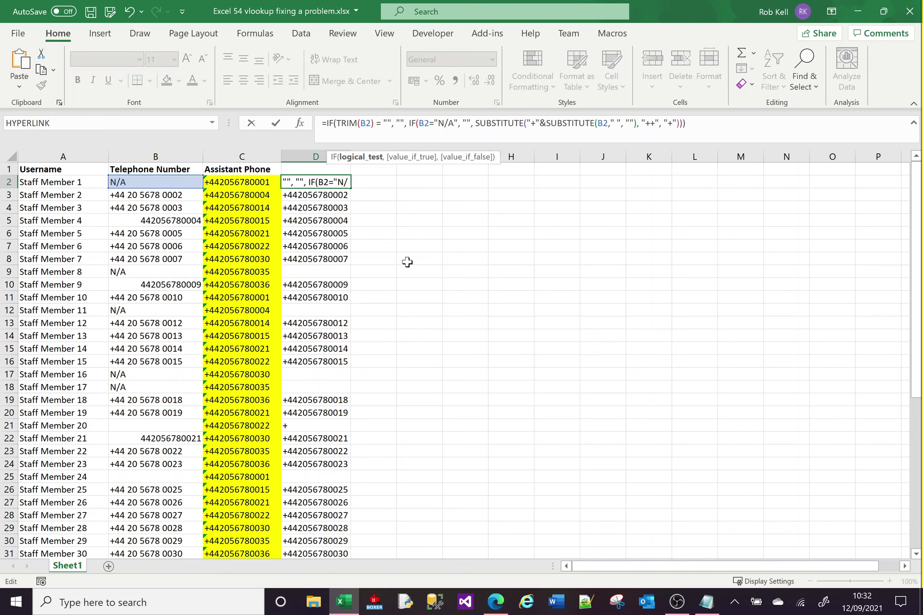
key(Return)
click(329, 182)
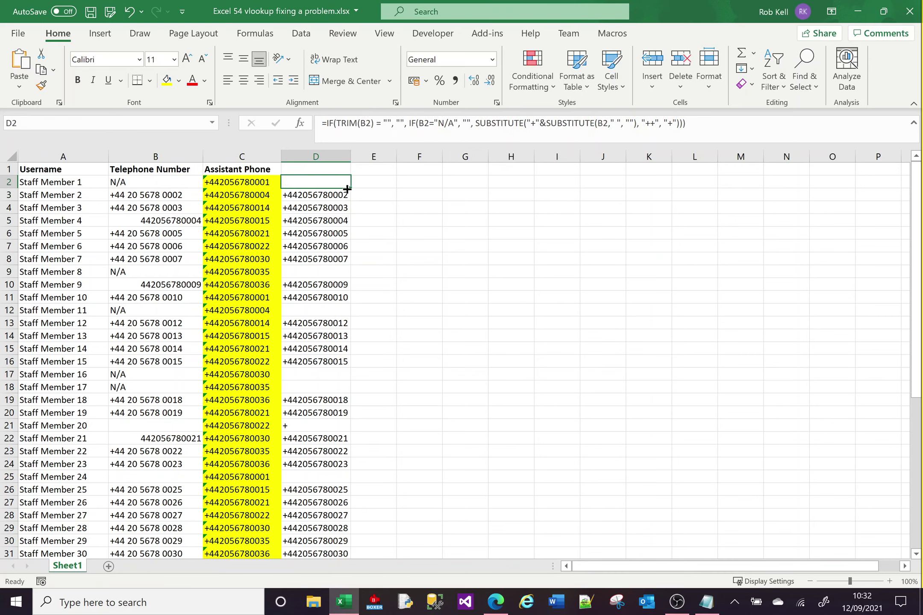
double_click(349, 189)
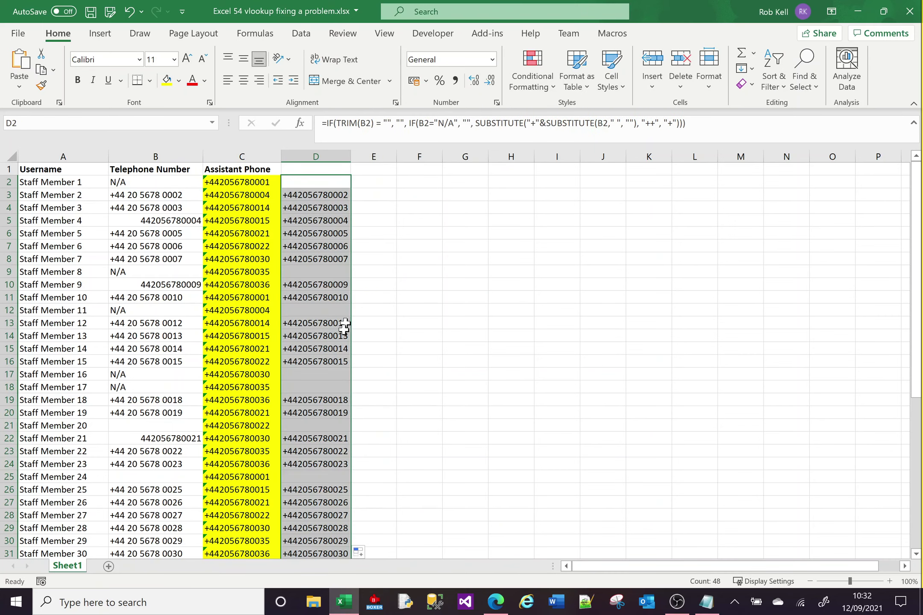
Check the TRIM formula in D21, D25 and D2, and the contents of the blank telephone cell B25
click(309, 425)
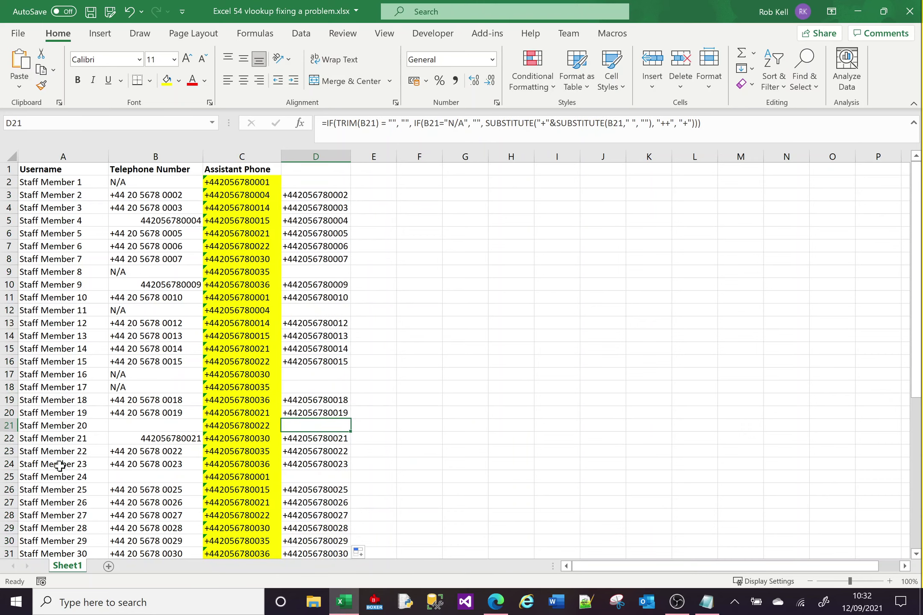
click(139, 479)
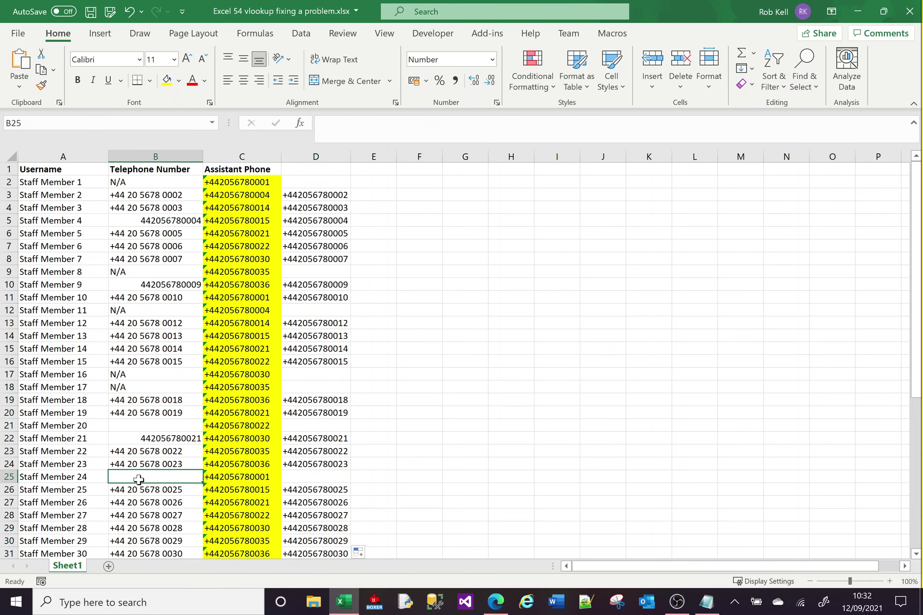
click(309, 482)
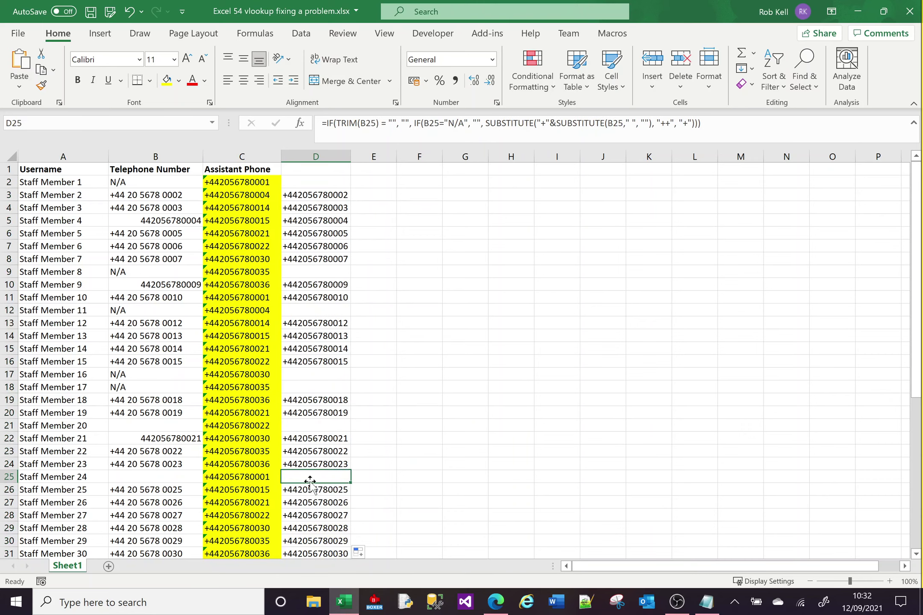
click(309, 182)
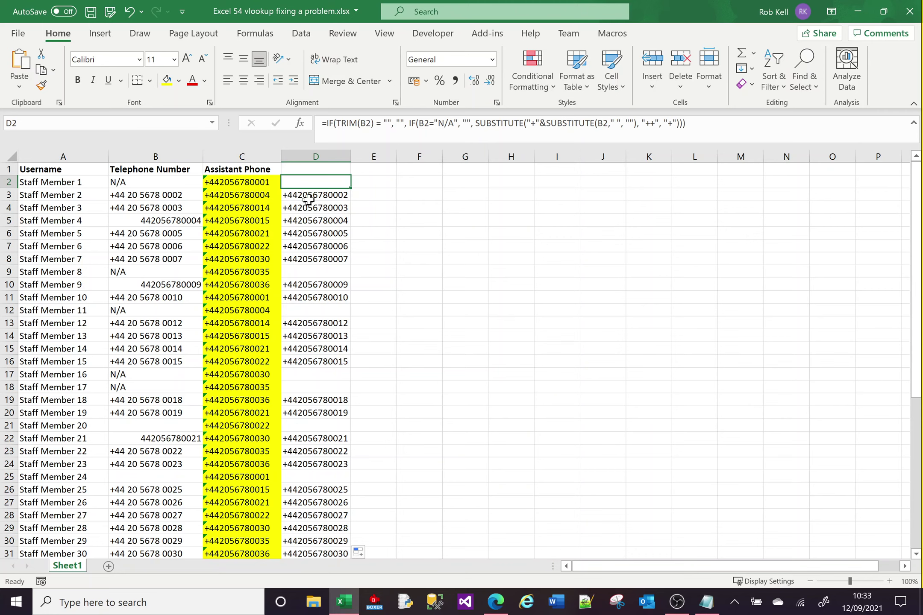
Repeat the usernames in column E by filling =A2 down from E2, and widen the column to fit them
click(60, 183)
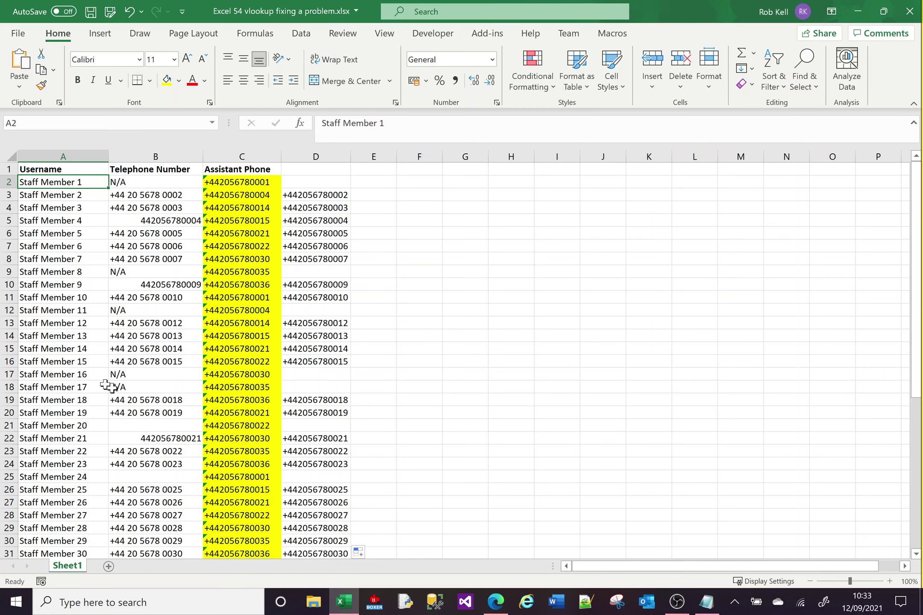
click(380, 181)
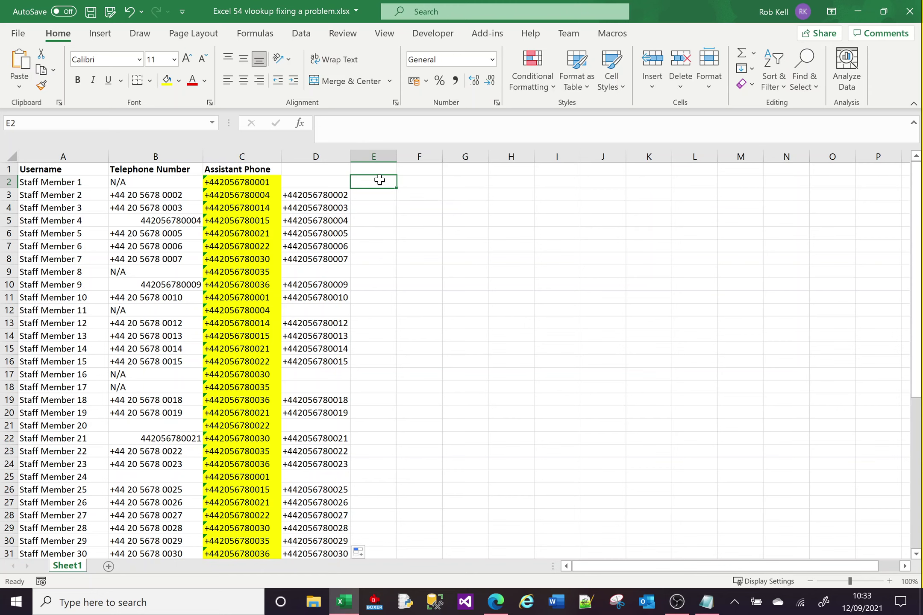
text(=)
key(Left)
key(Left)
key(Left)
key(Left)
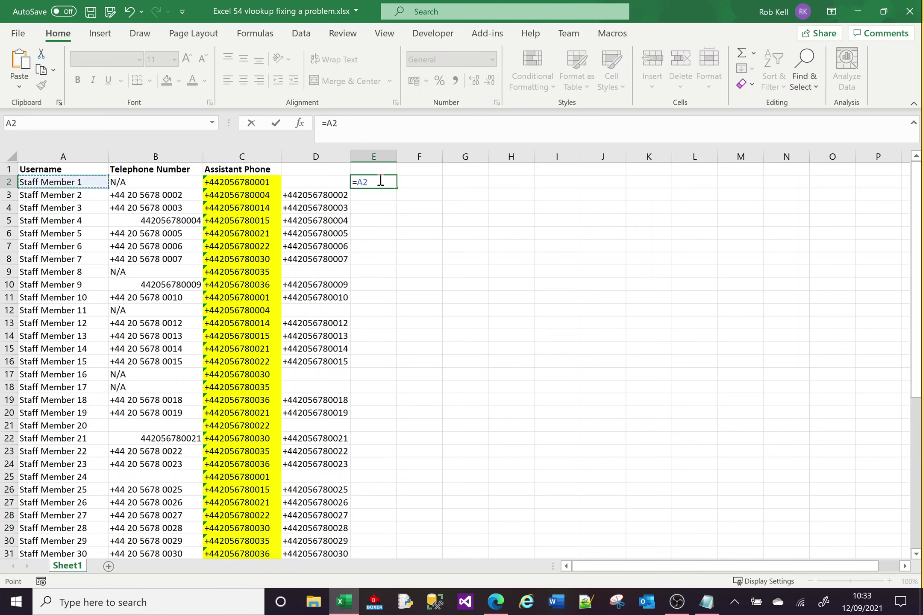
key(Return)
click(380, 181)
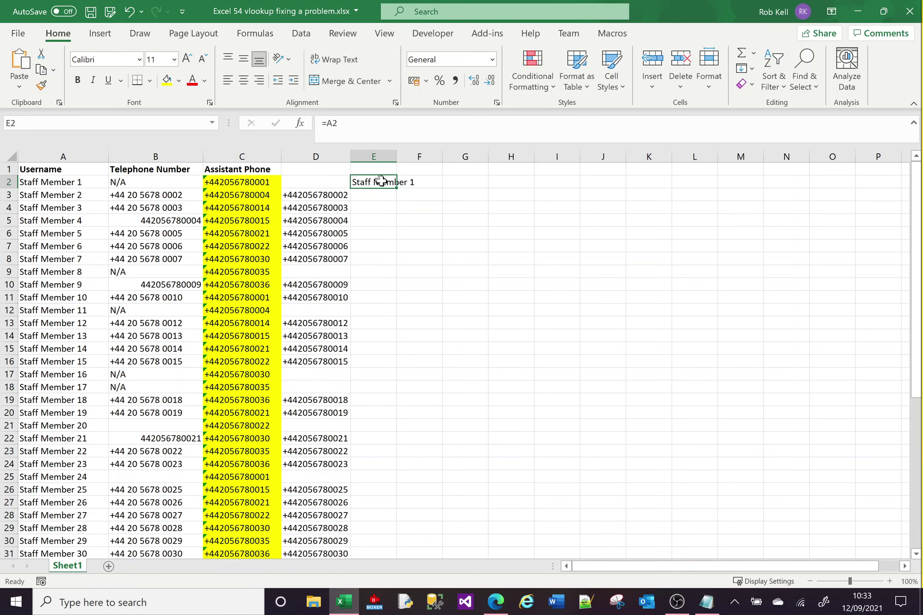
double_click(396, 188)
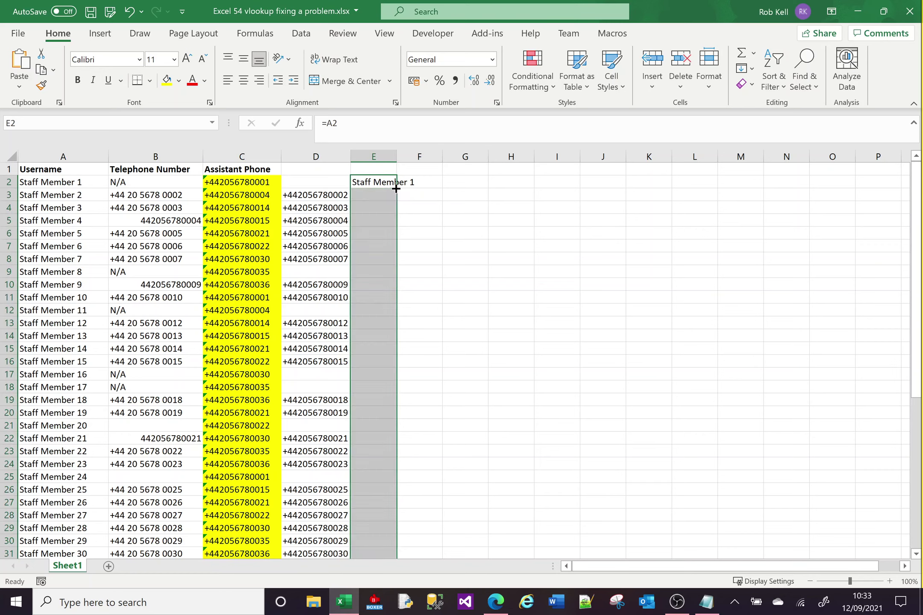
click(384, 166)
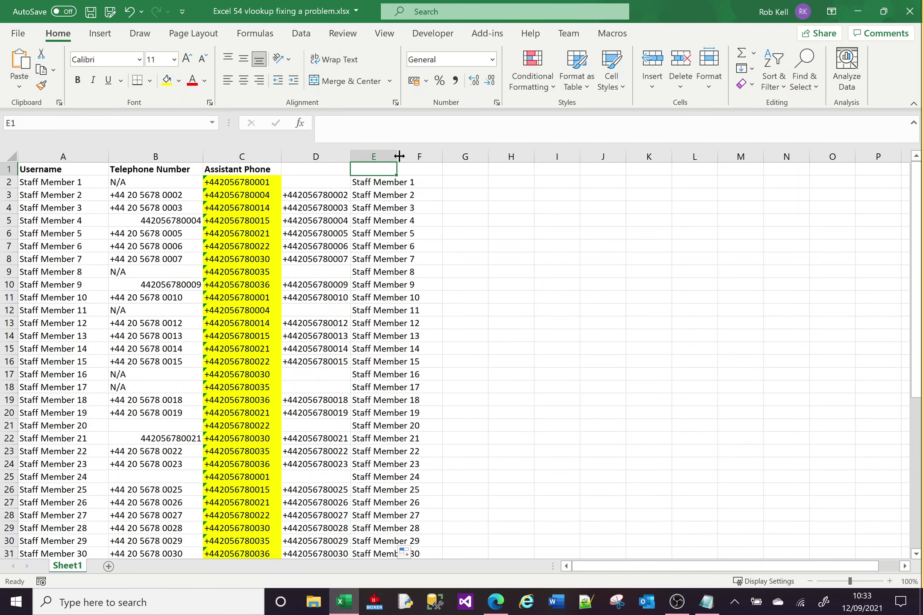
drag(397, 156, 430, 157)
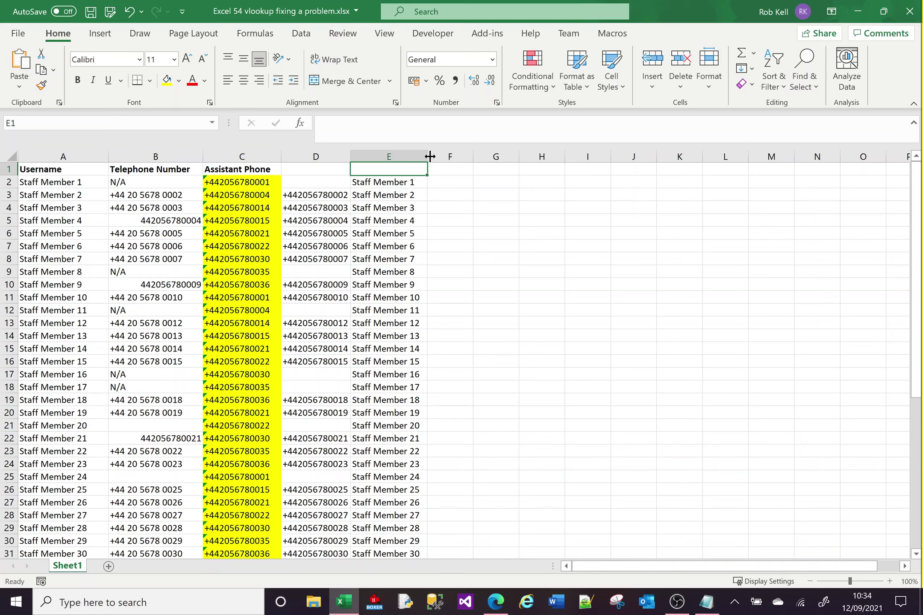
Enter the heading VLOOKUP in F1
click(449, 171)
text(VL)
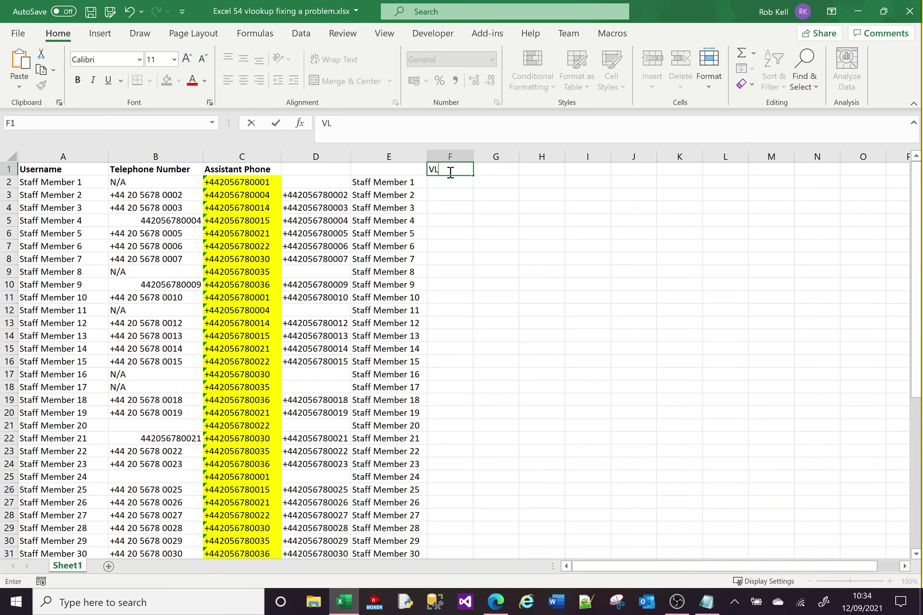
text(OOKUP)
key(Return)
Set the heading in F1 to Assistant Name and widen column F to fit it
click(449, 172)
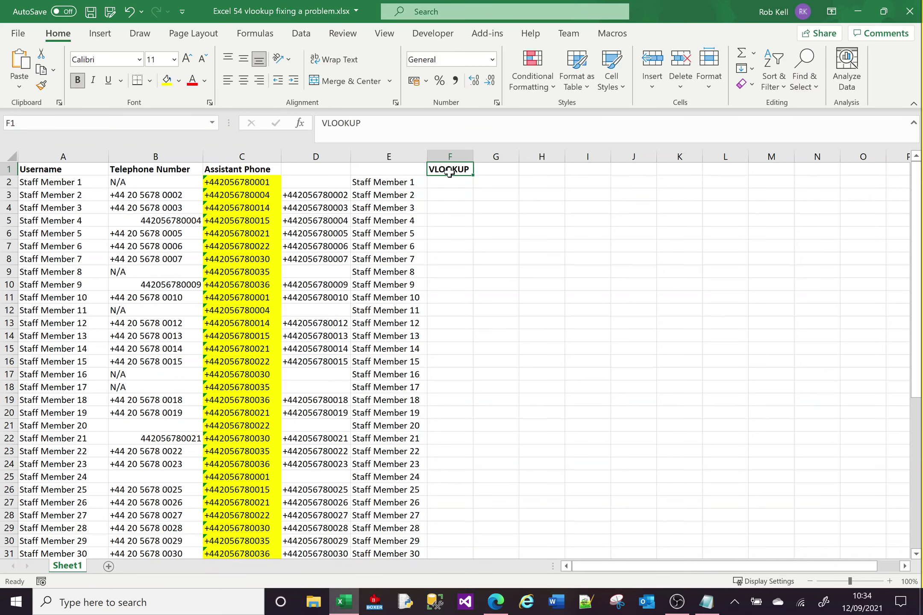
text(Assitant Name)
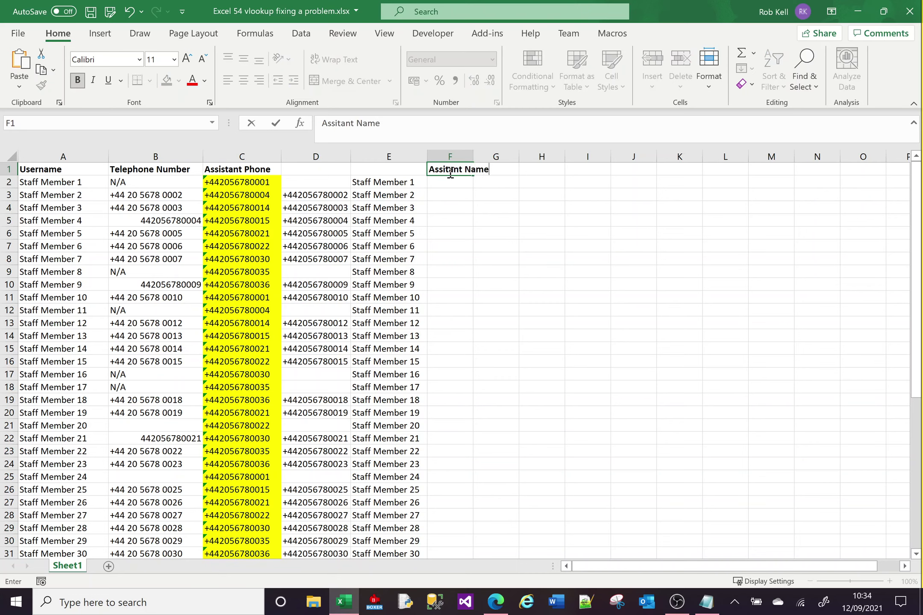
key(Return)
drag(474, 156, 511, 156)
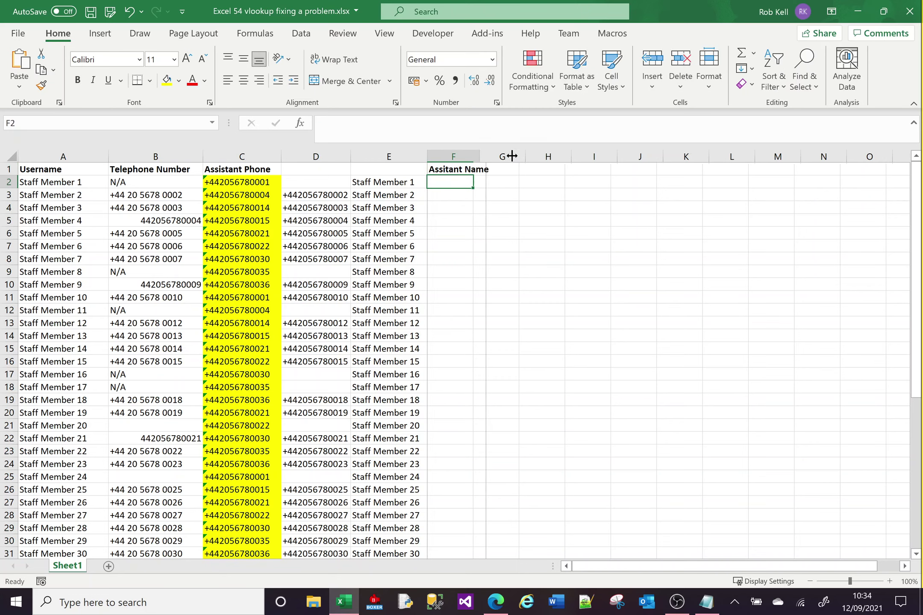
double_click(443, 169)
text(s)
key(Return)
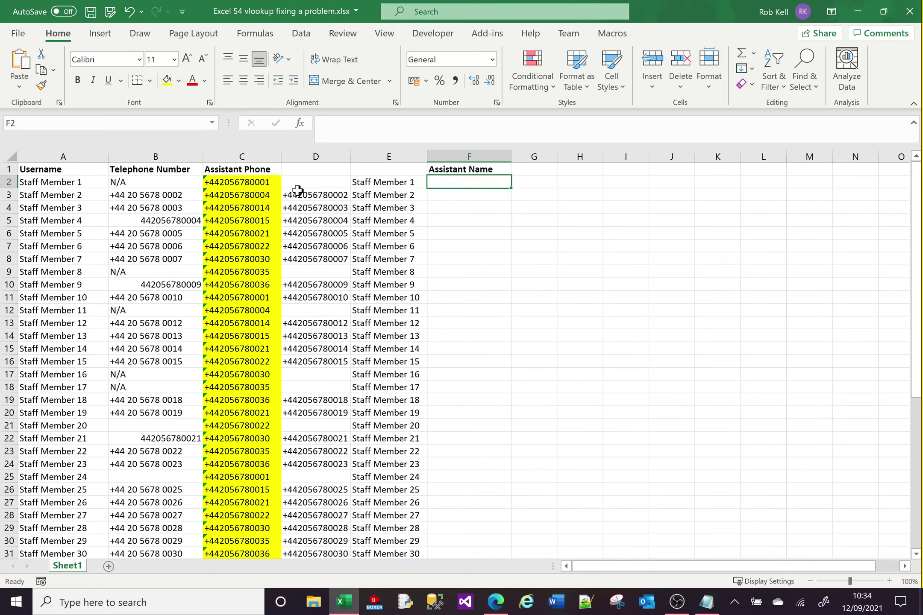
Start a VLOOKUP formula in F2 under the Assistant Name heading
click(240, 182)
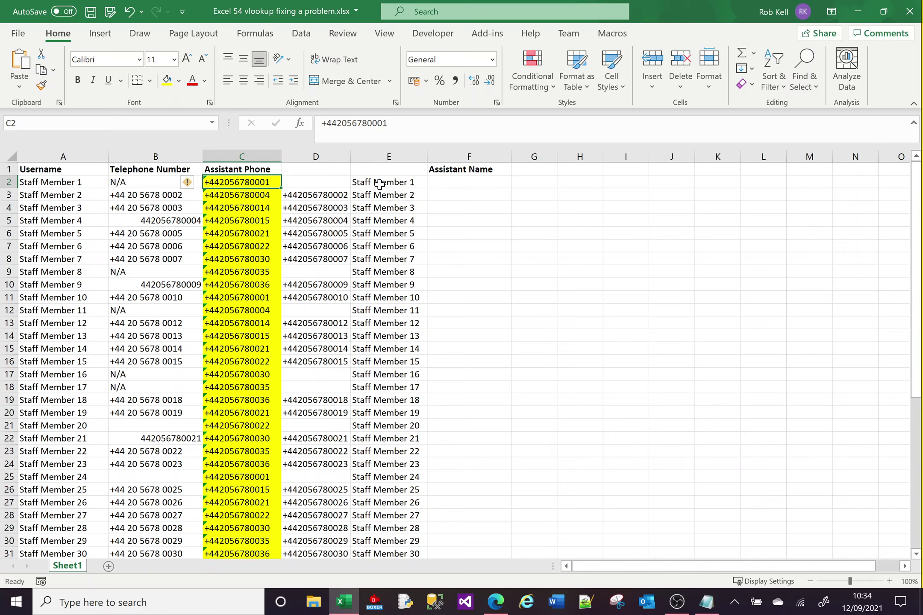
click(466, 183)
text(=VLOOKUP()
drag(241, 156, 376, 150)
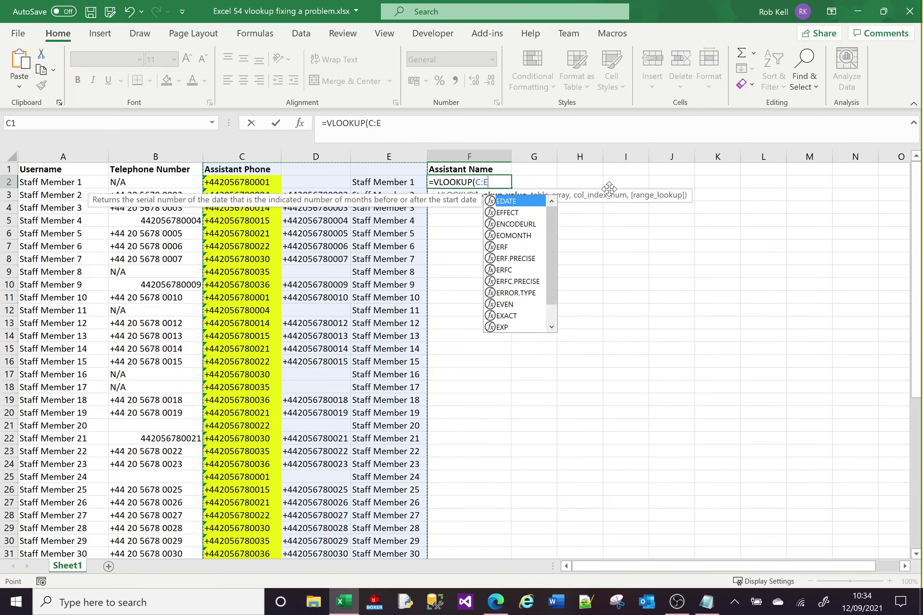
text(,)
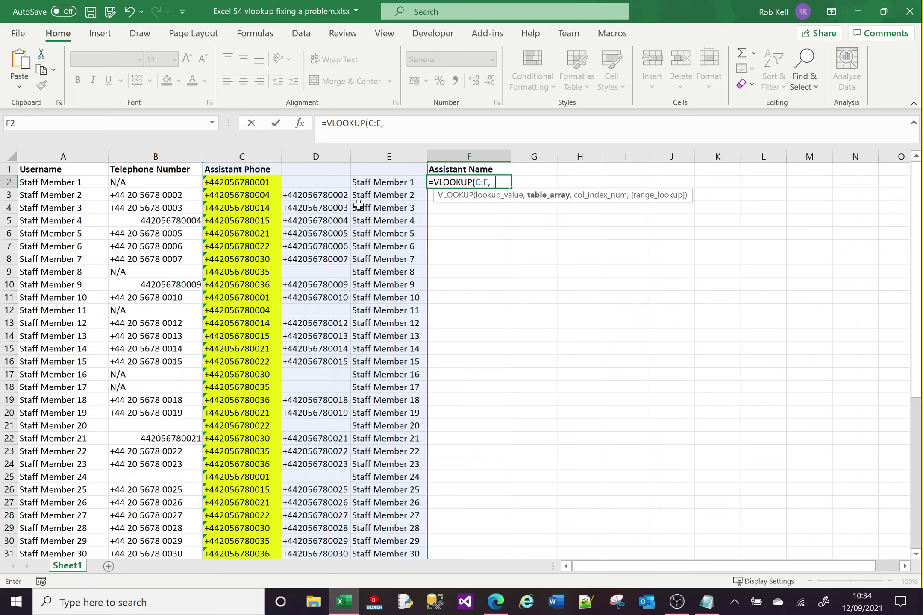
text(3)
key(BackSpace)
key(BackSpace)
key(BackSpace)
key(BackSpace)
key(BackSpace)
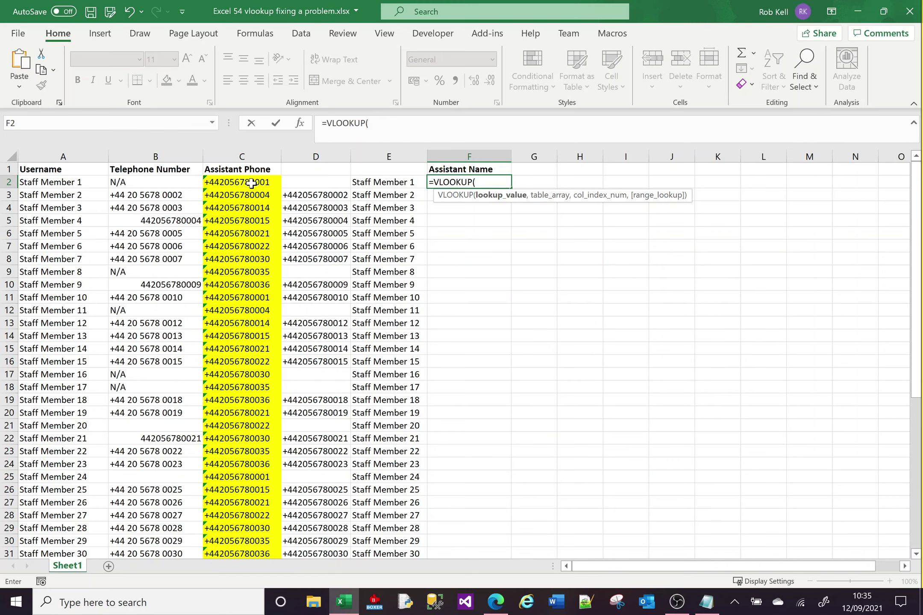
Give the VLOOKUP in F2 the lookup value C2, the table array C:E and the column index 3
click(325, 182)
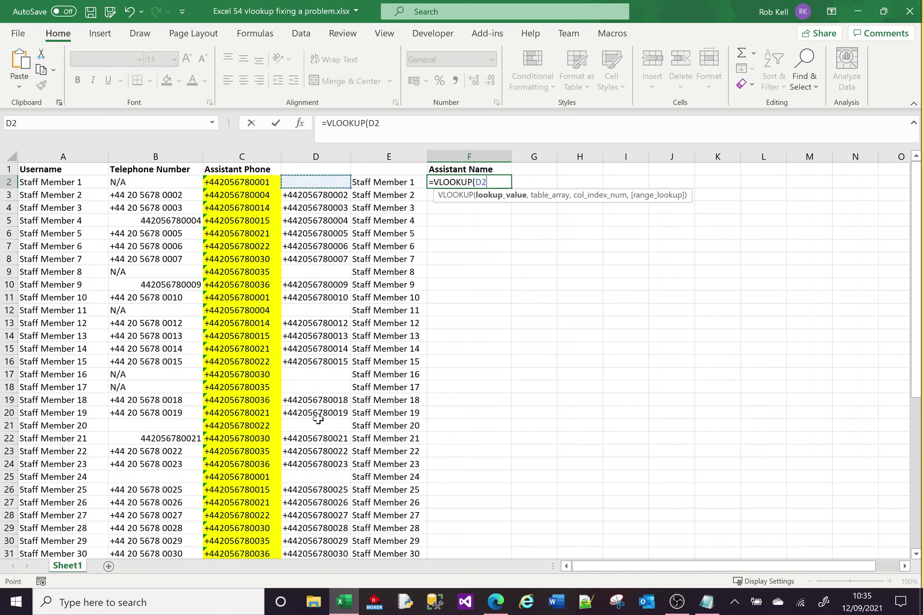
click(229, 182)
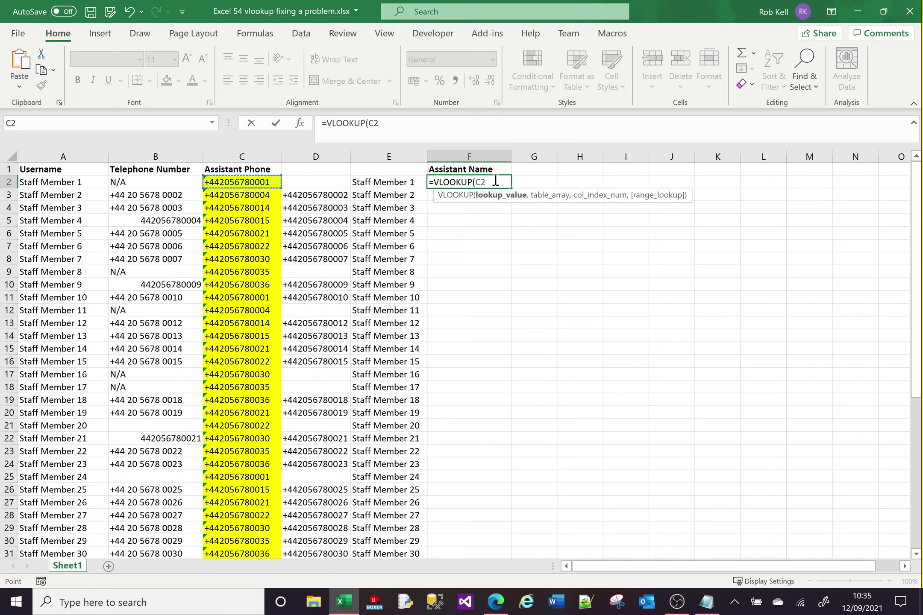
text(,)
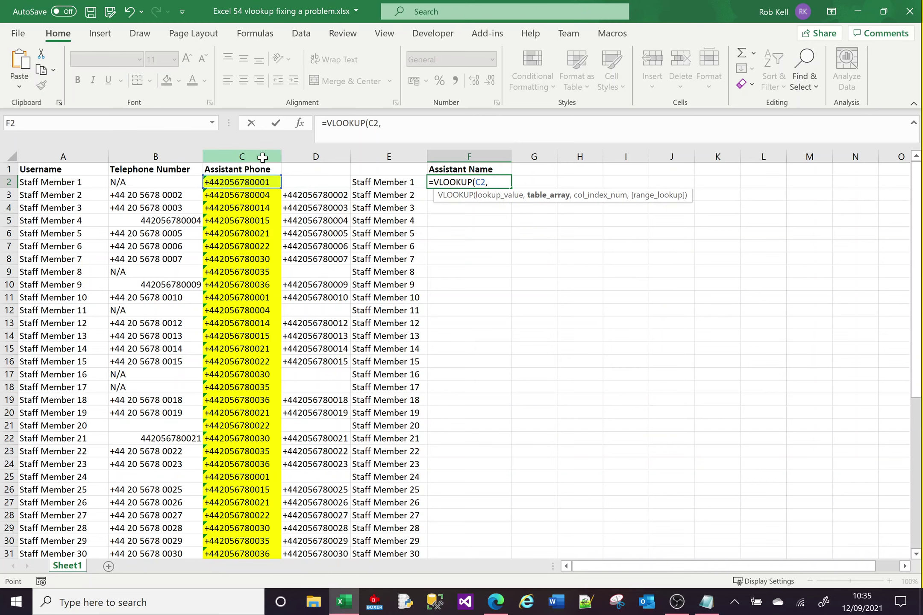
drag(261, 157, 378, 164)
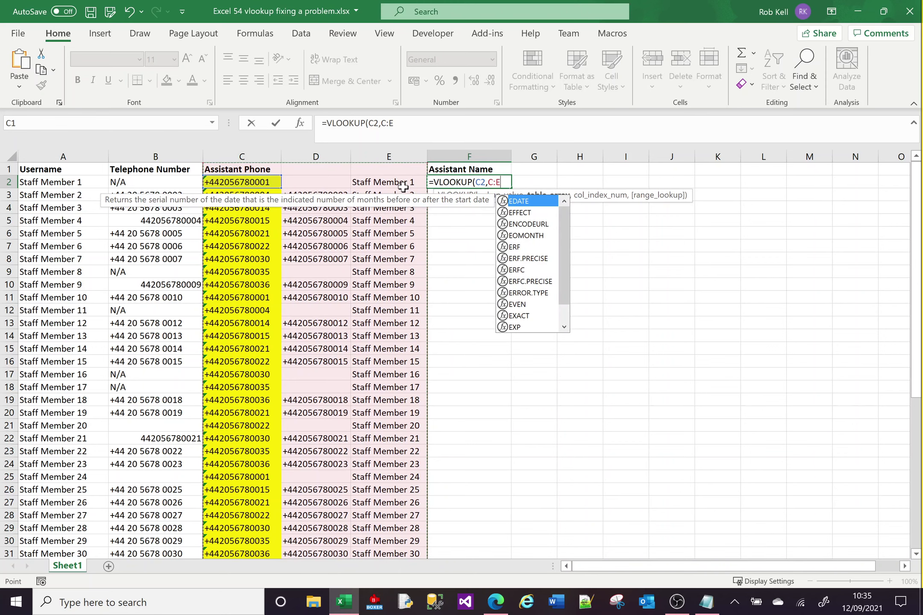
text(,)
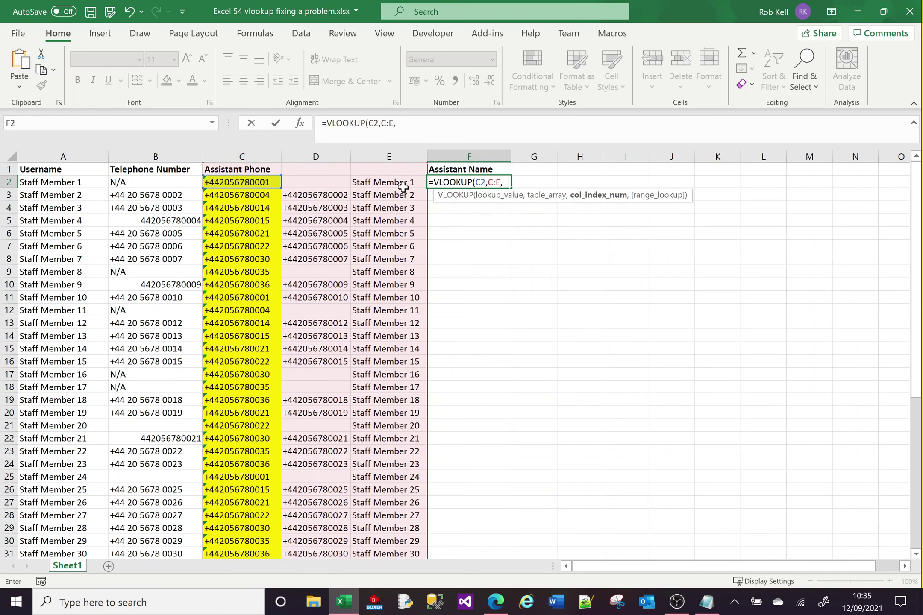
text(3)
Correct the F2 formula's table array to D:E and column index to 2, and complete it with 0 for an exact match
click(493, 183)
key(BackSpace)
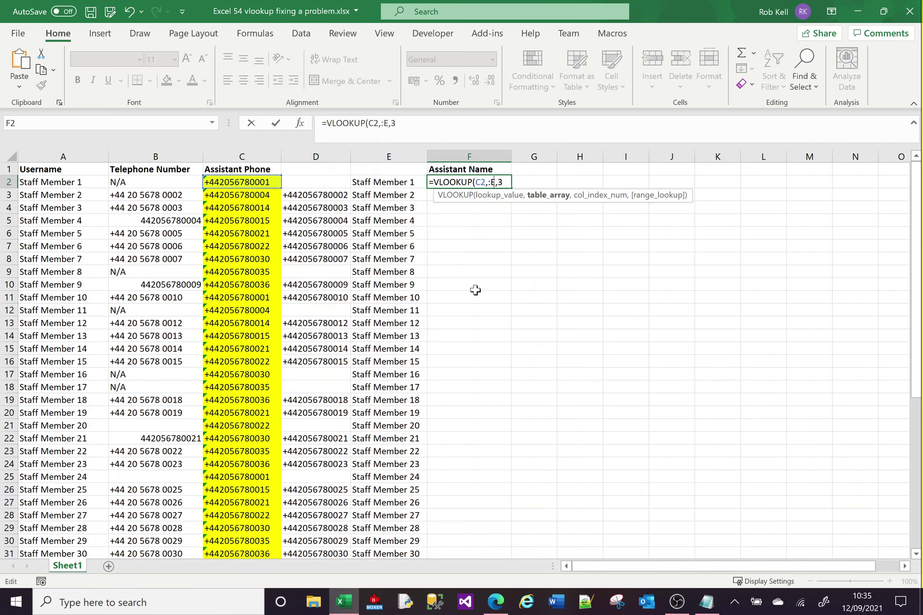
text(D)
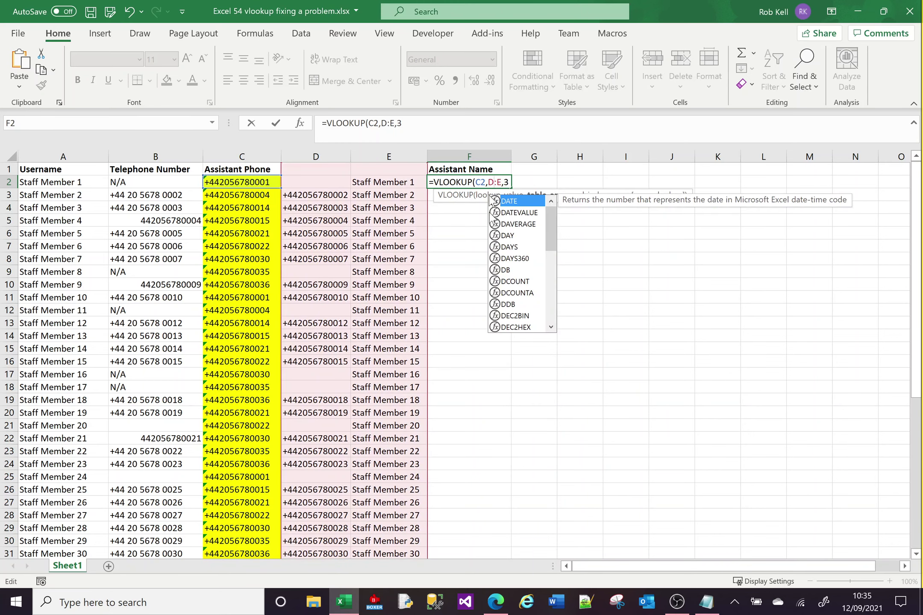
click(506, 182)
key(BackSpace)
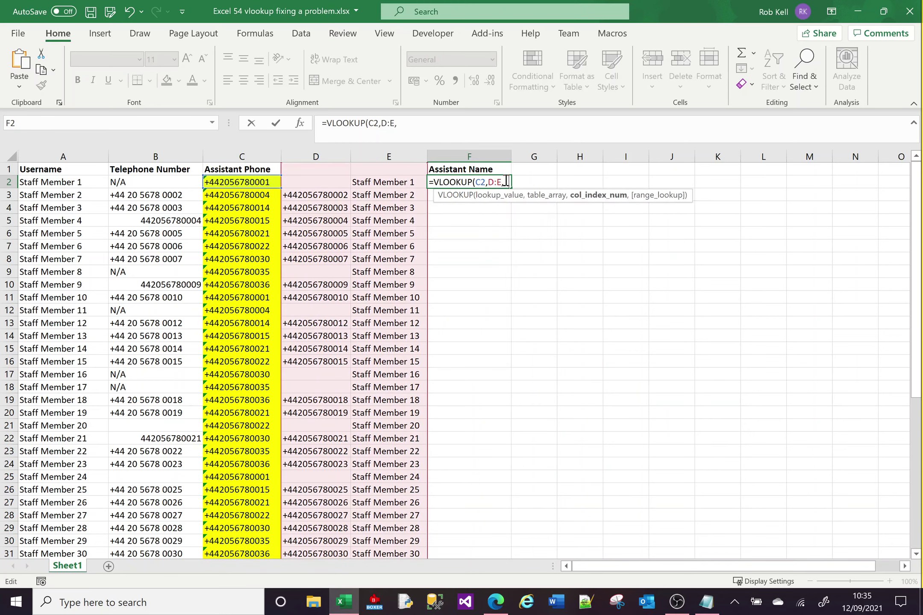
text(2,)
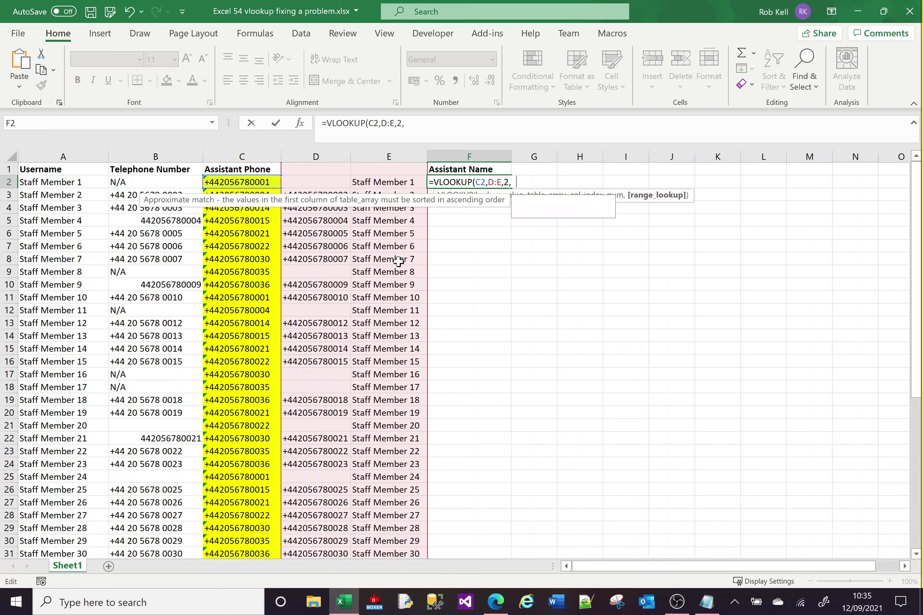
text(0)
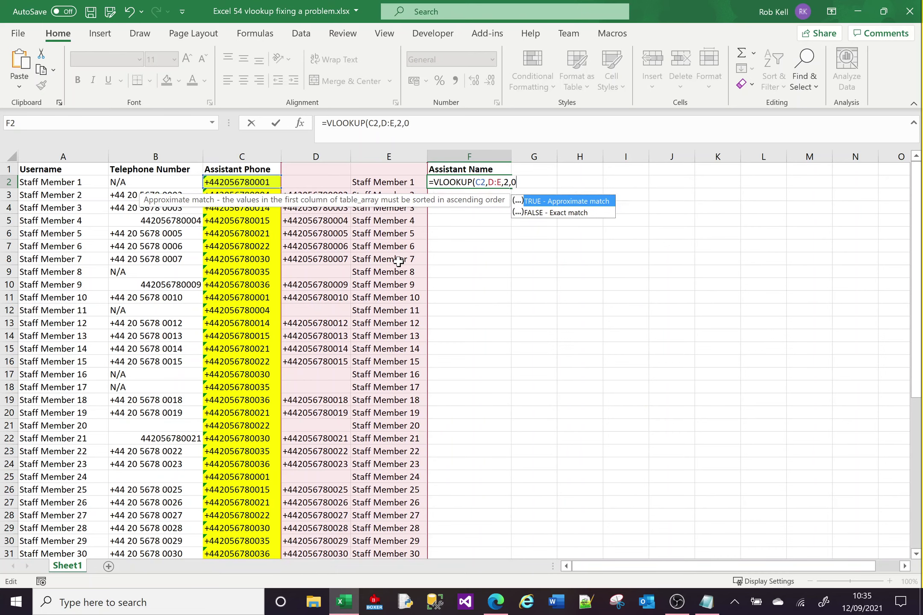
key(Return)
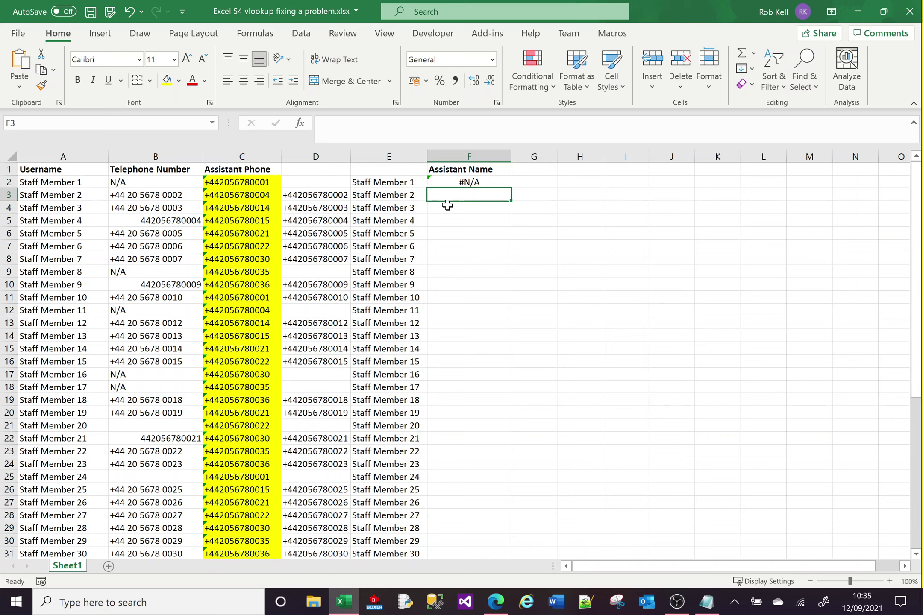
Fill the VLOOKUP formula from F2 down the Assistant Name column
click(327, 181)
click(483, 182)
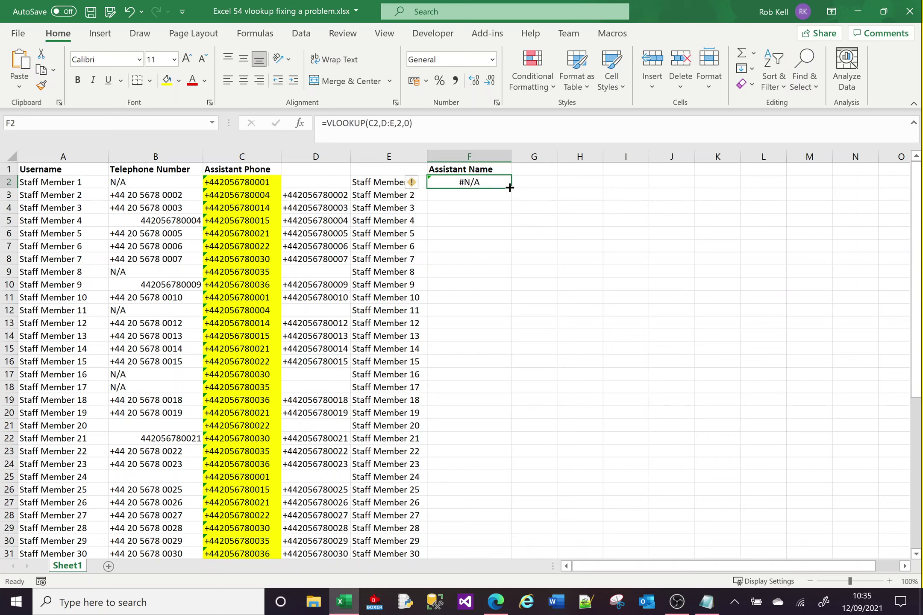
double_click(511, 188)
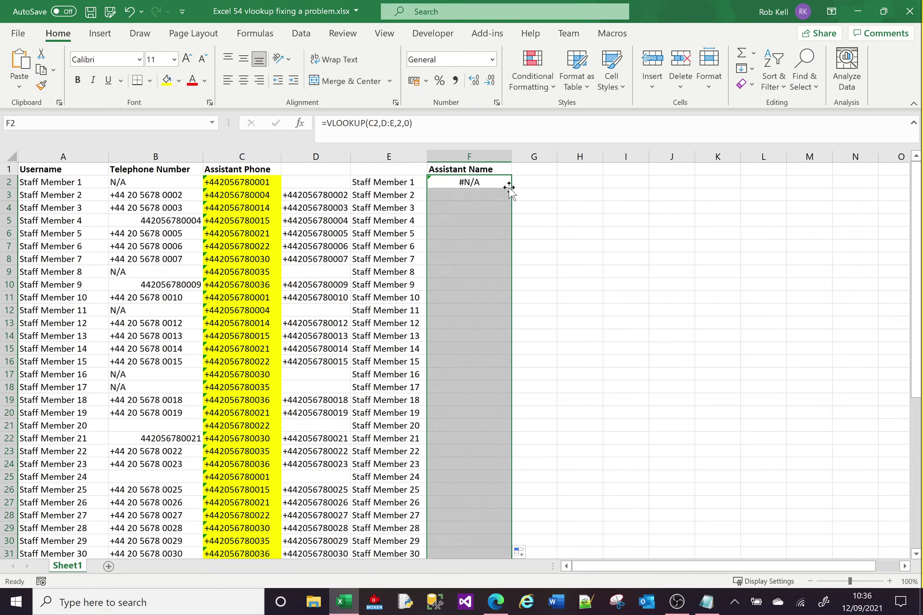
click(541, 201)
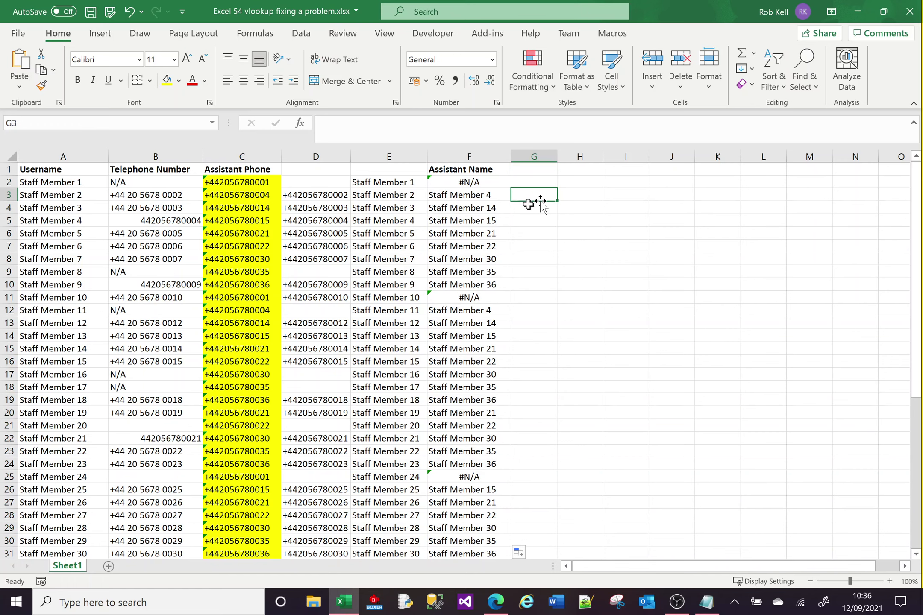
Hide the helper columns D and E
click(71, 200)
drag(318, 156, 380, 152)
right_click(381, 151)
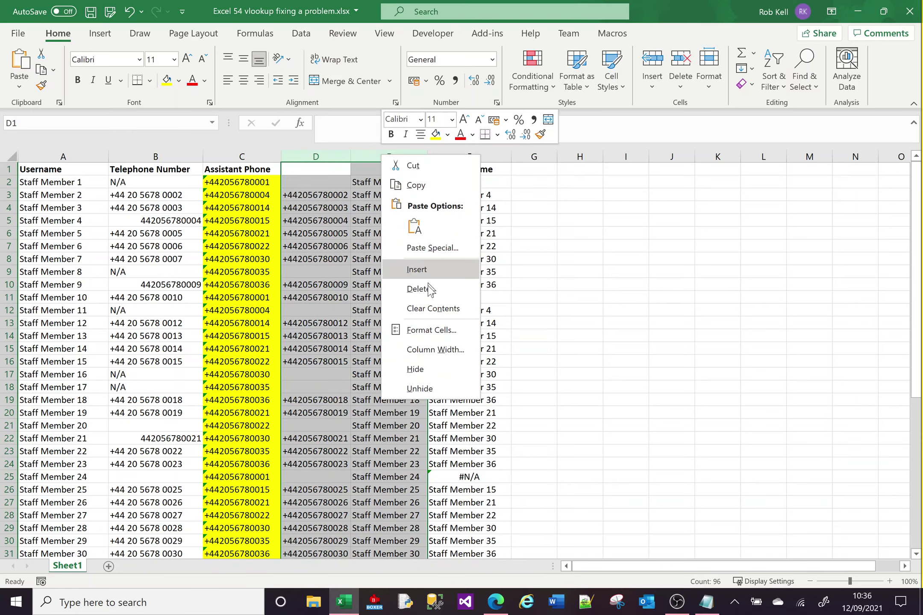
click(429, 375)
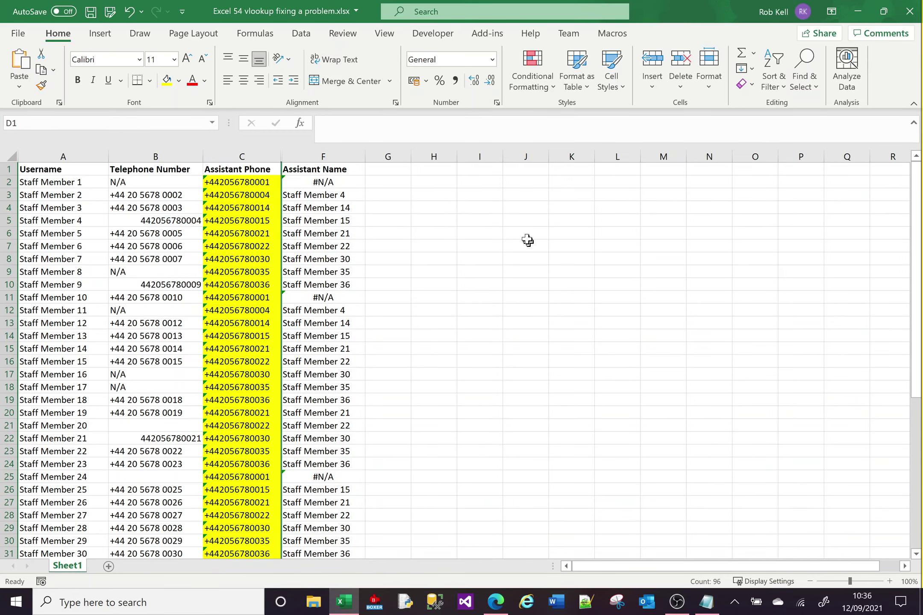
click(418, 205)
Check the assistant names in F3 and F4 by comparing the phone numbers in C3 and C4 with the matching Telephone Number and Username rows
click(52, 195)
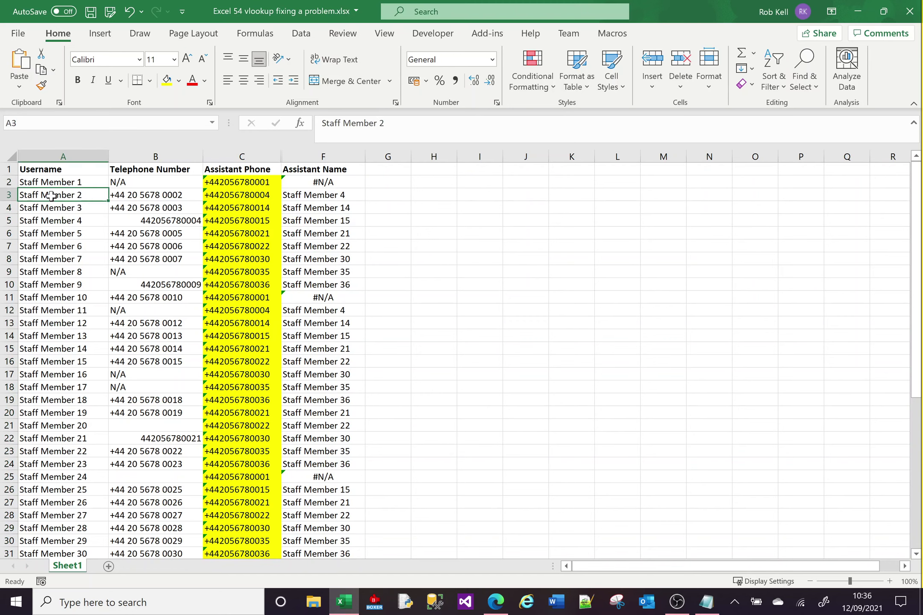
click(242, 196)
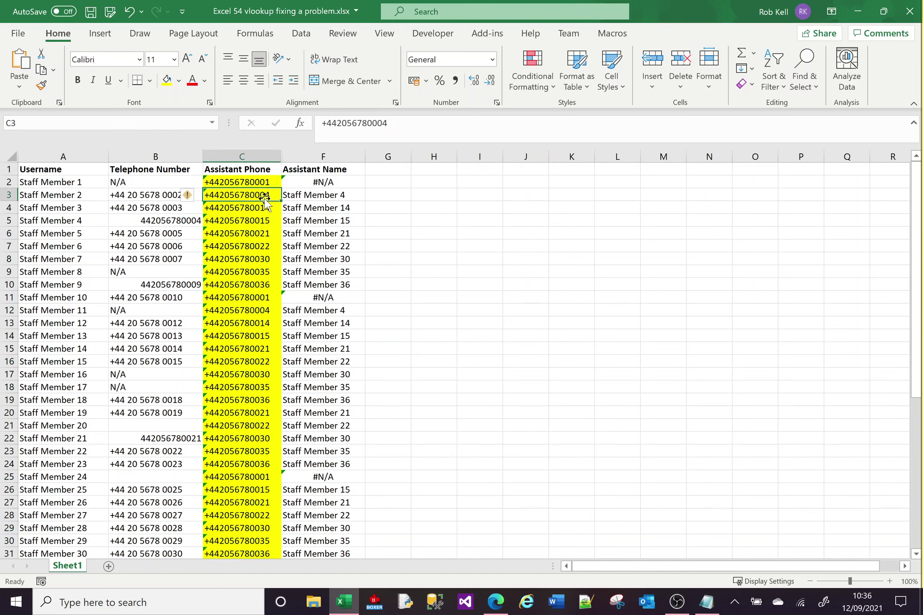
click(170, 221)
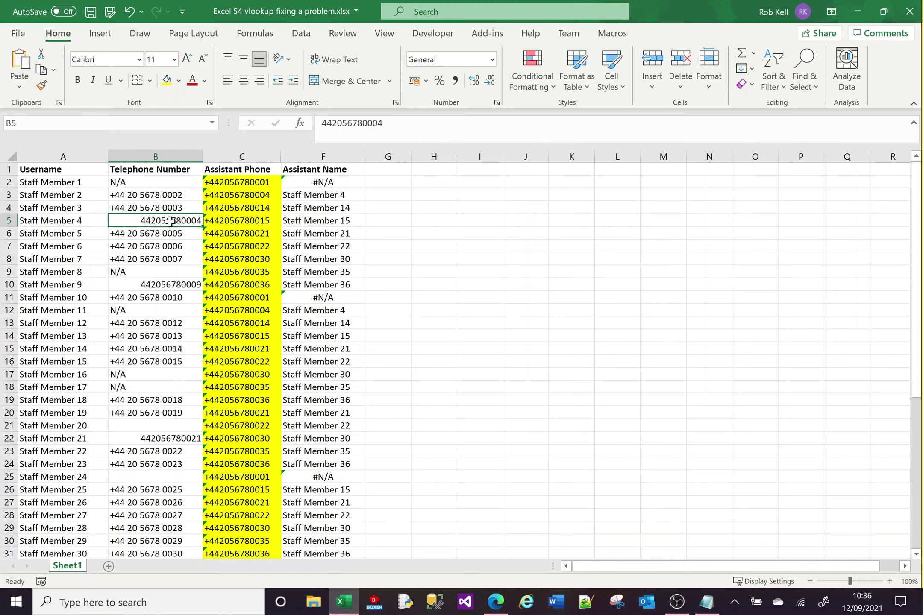
click(64, 220)
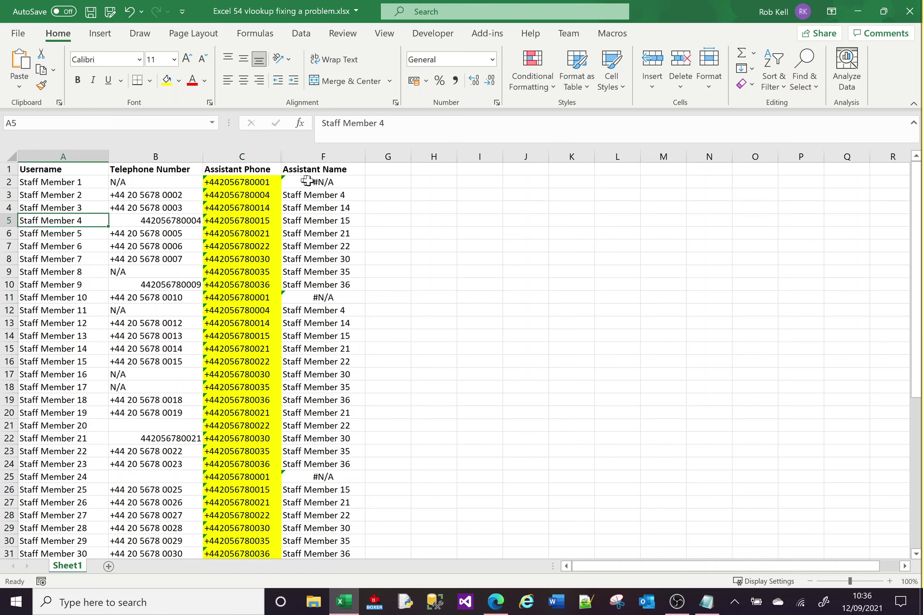
click(326, 197)
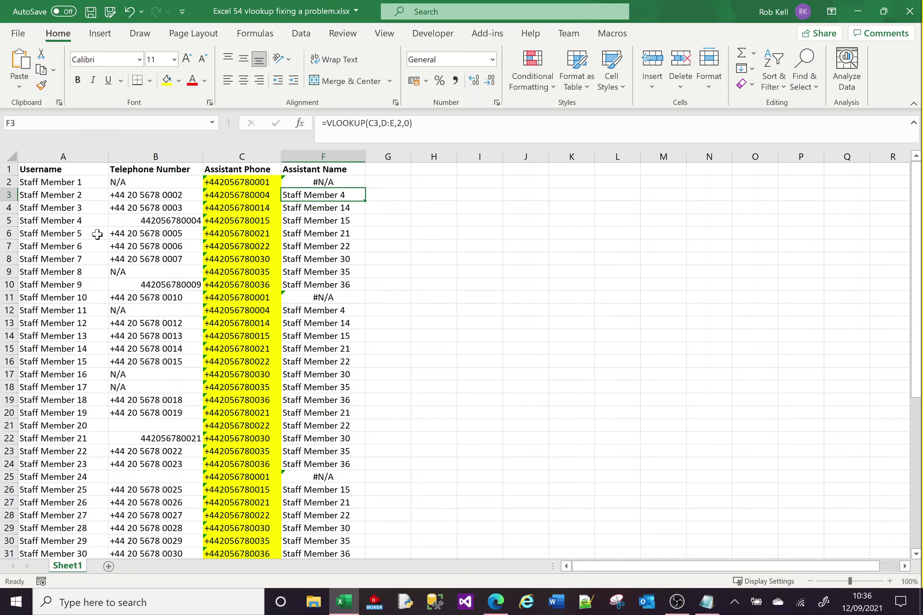
click(77, 209)
click(236, 210)
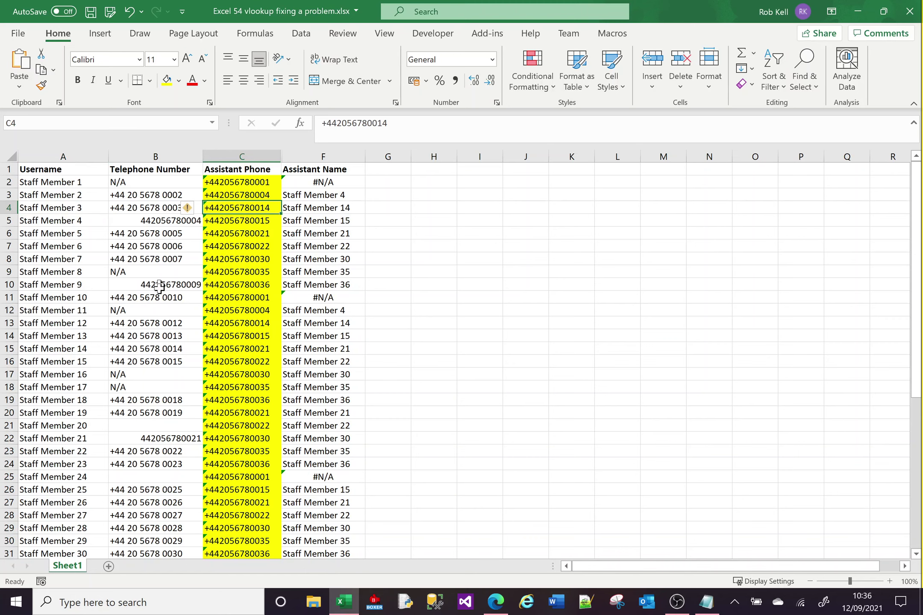
click(172, 349)
click(78, 350)
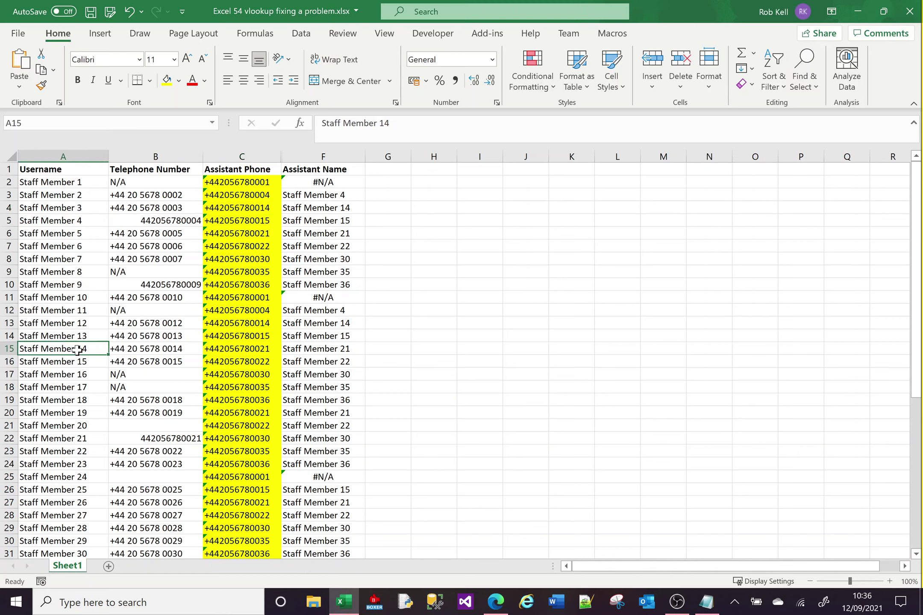
click(338, 212)
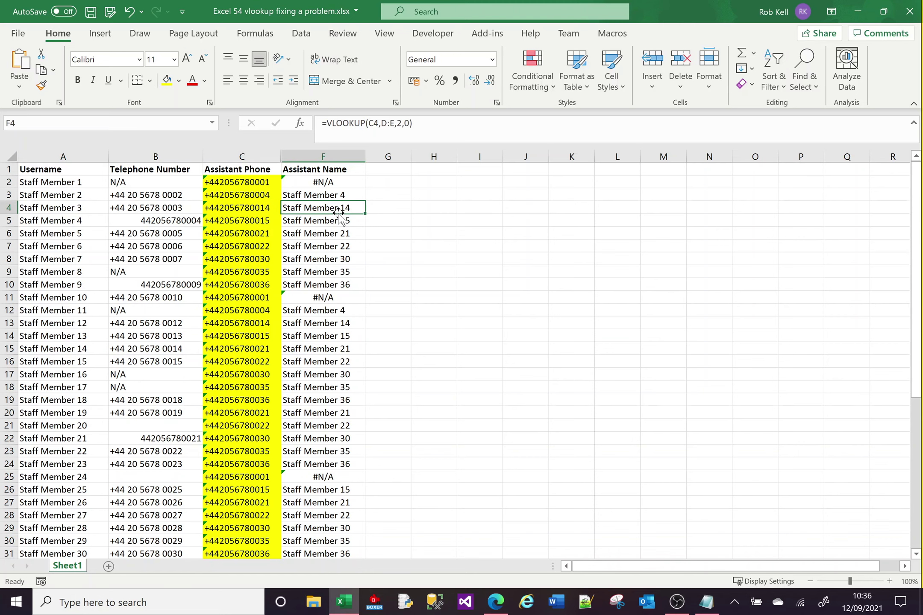
Unhide columns D and E between the Assistant Phone and Assistant Name columns
drag(242, 157, 323, 157)
right_click(323, 157)
click(359, 359)
click(502, 311)
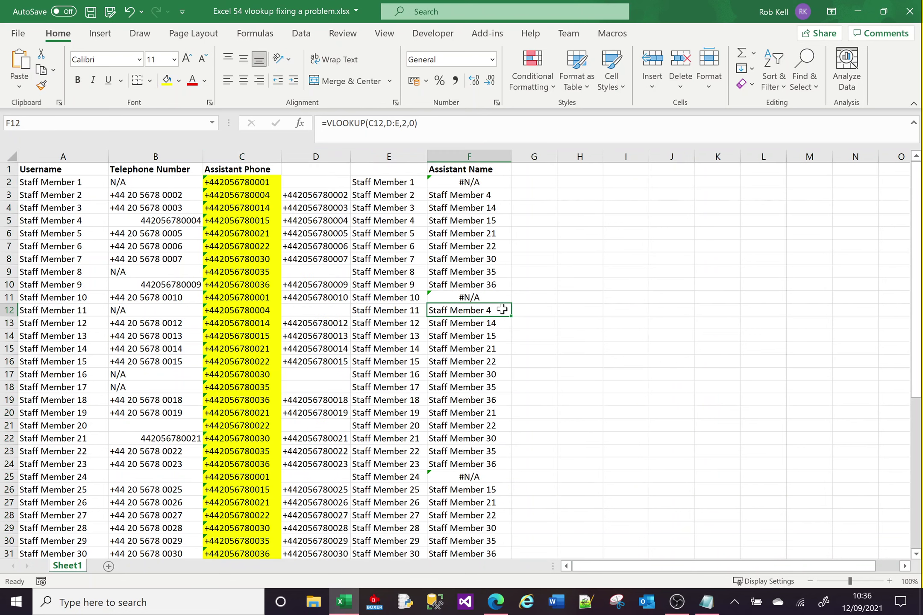
Examine the table array D:E in the VLOOKUP formula in F2, leaving the formula as it is
click(470, 182)
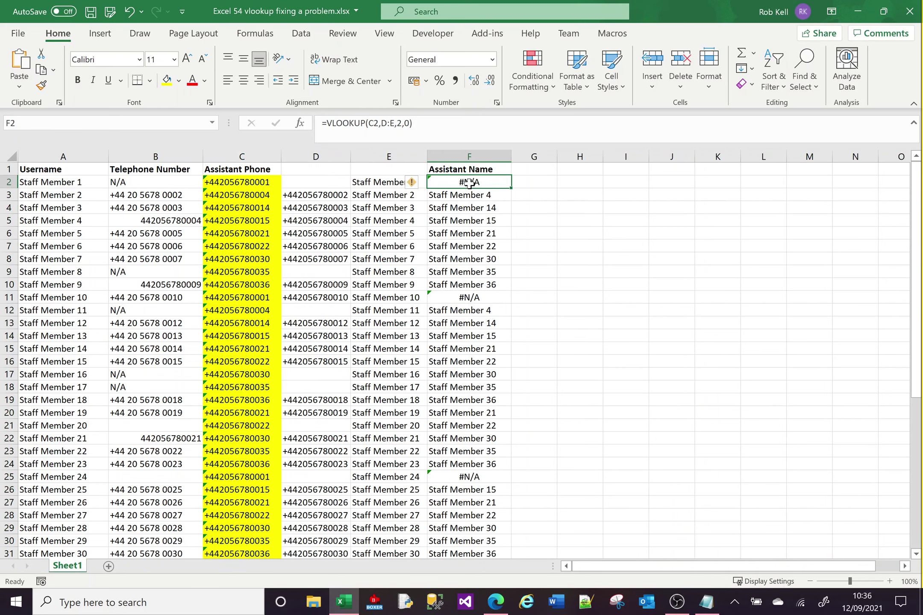
click(387, 123)
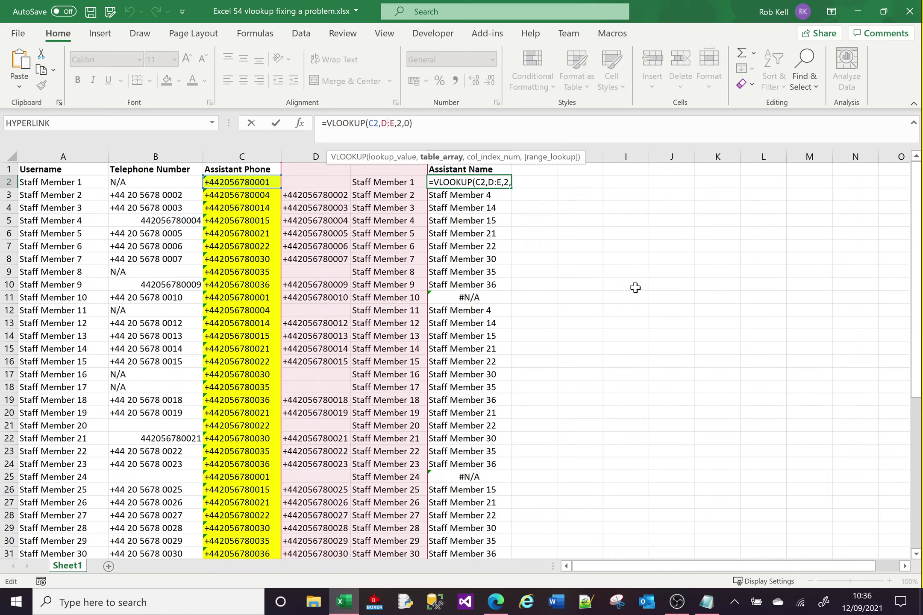
key(Escape)
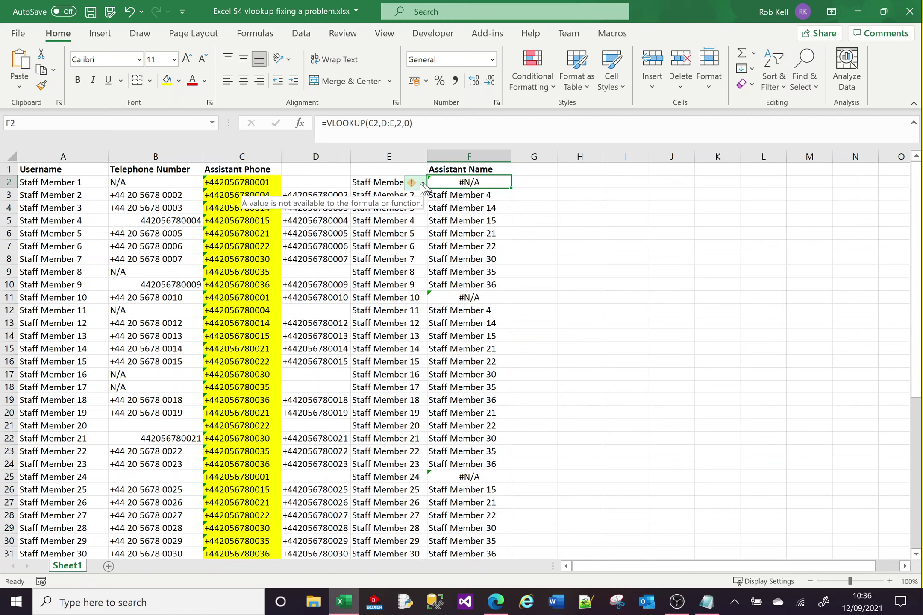
Hide helper columns D and E again, so Assistant Name sits beside Assistant Phone
drag(326, 153, 366, 151)
right_click(365, 151)
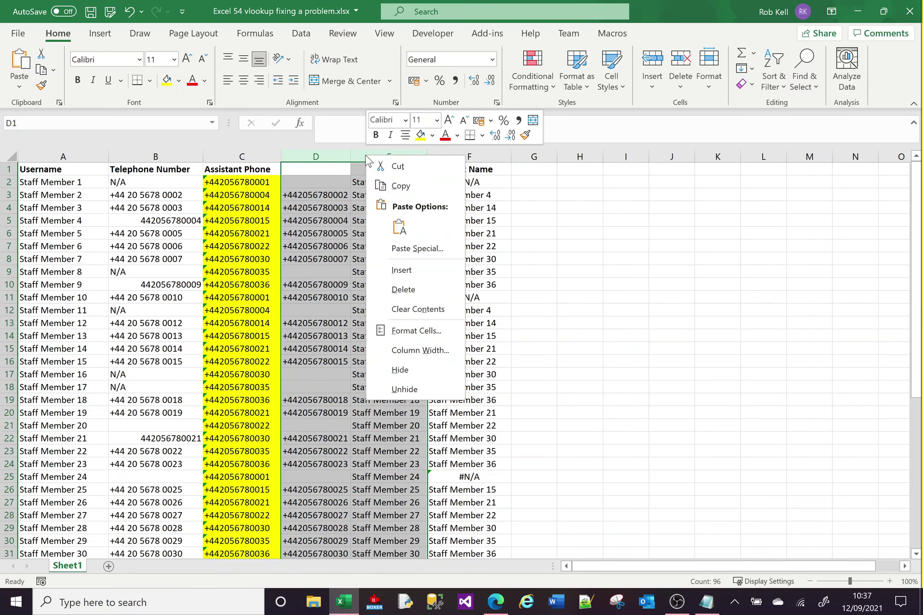
click(410, 370)
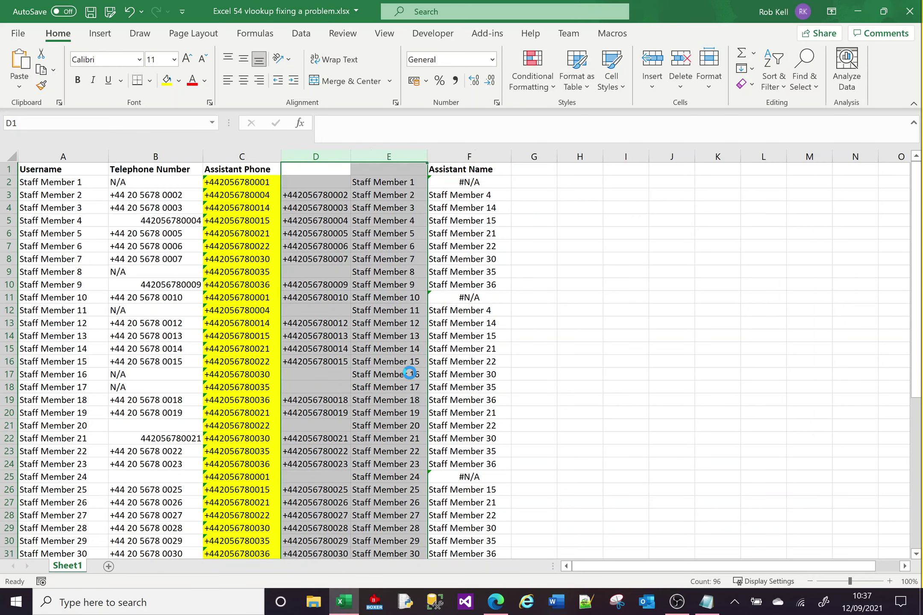
click(575, 272)
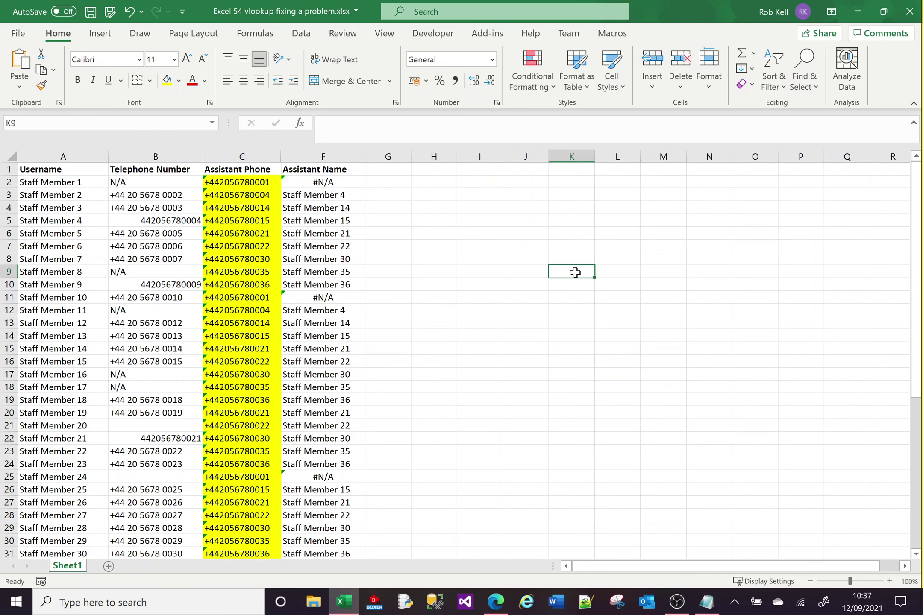